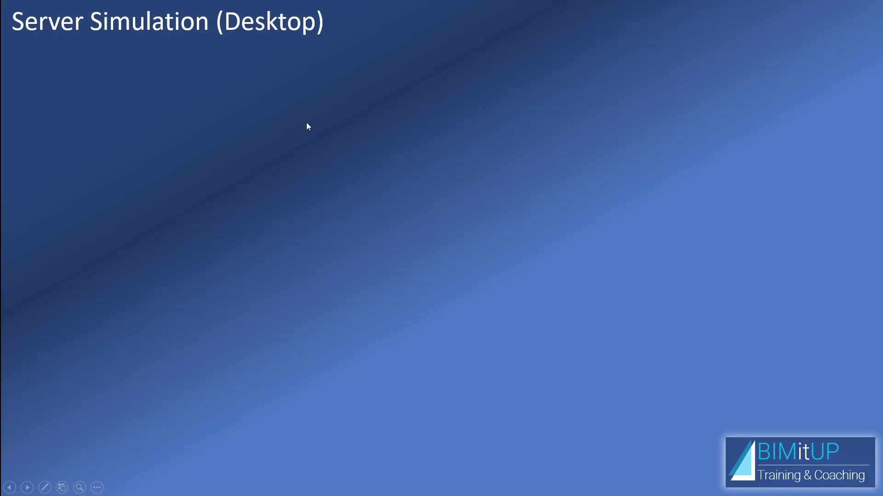
# Exit the slideshow to show the Downloads folder with the drive-download zip and Others folder.
pyautogui.click(552, 206)
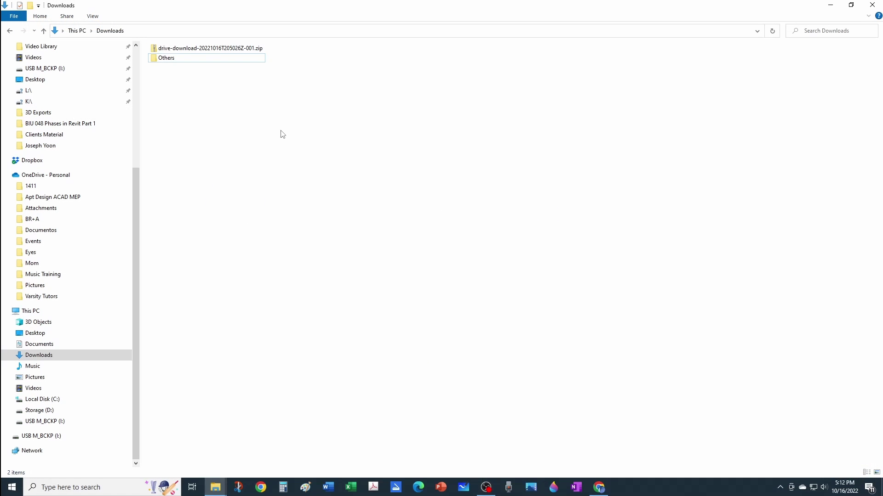
# Extract the downloaded zip into its suggested folder and maximize the extracted folder window.
pyautogui.click(217, 50)
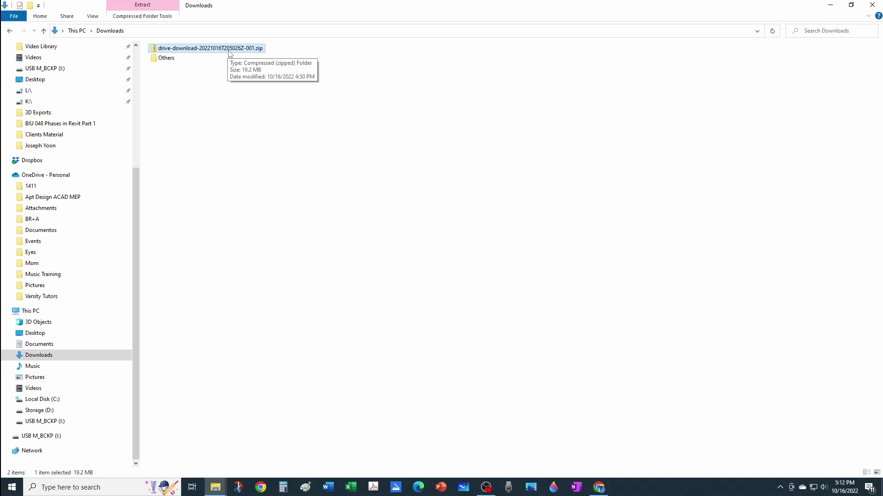
pyautogui.click(733, 292)
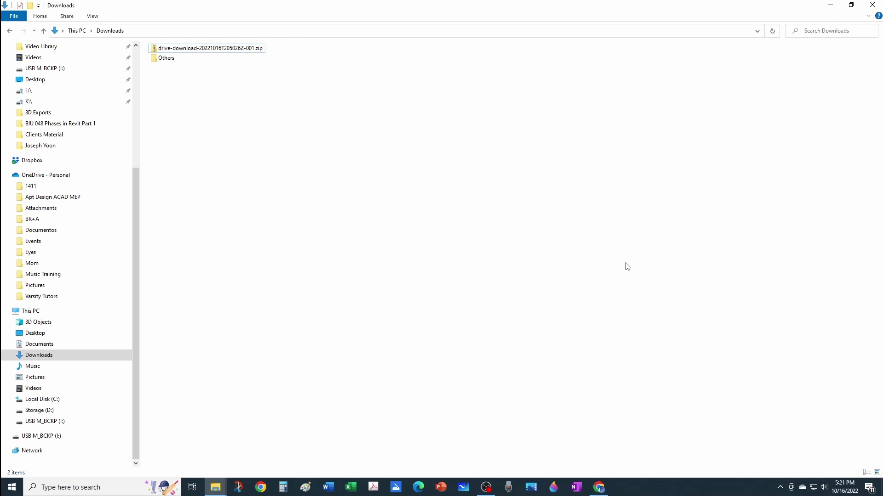
pyautogui.rightClick(249, 52)
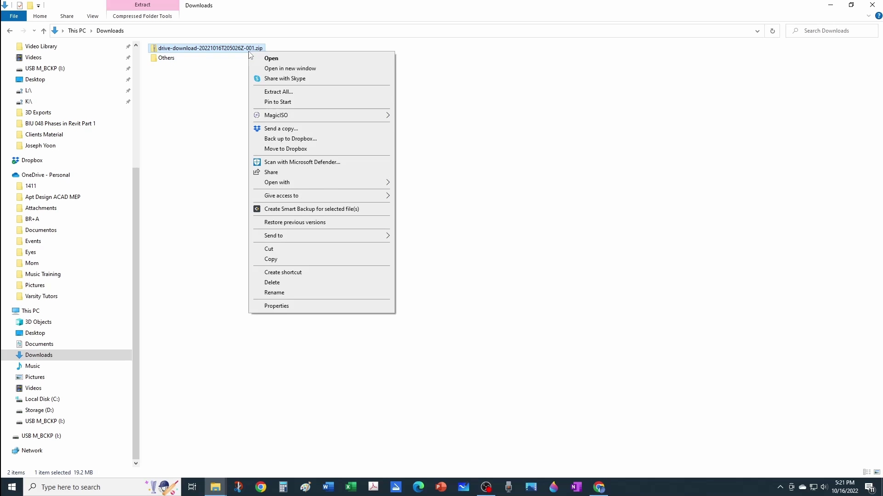
pyautogui.click(278, 92)
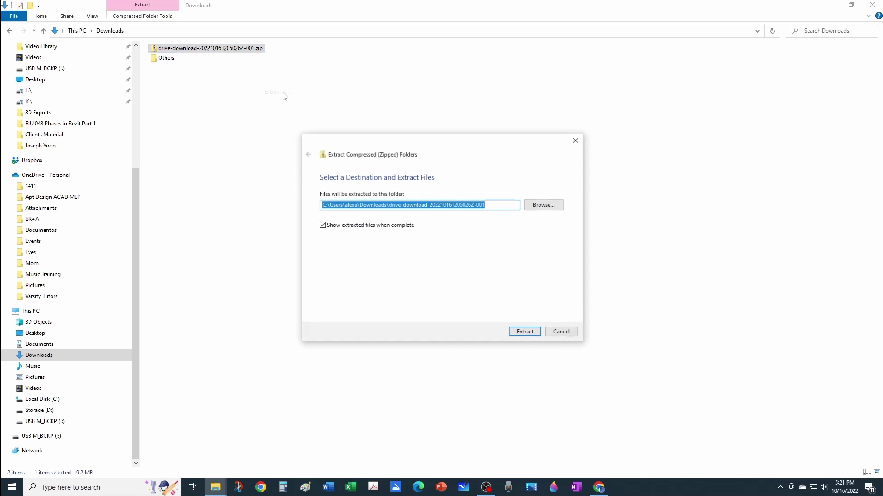
pyautogui.click(520, 333)
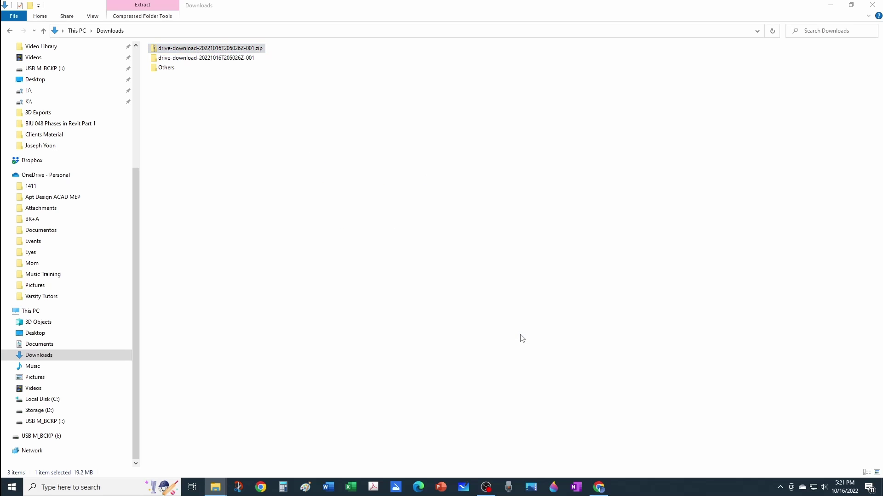
pyautogui.click(492, 64)
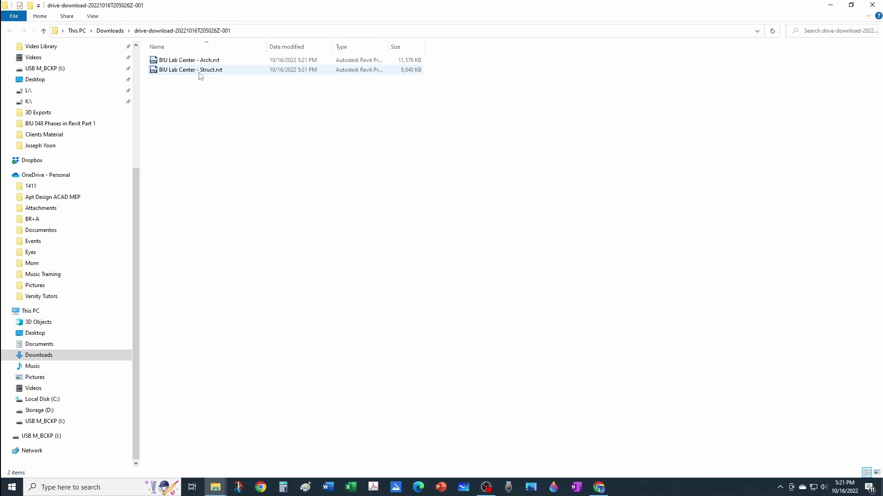
# Snap the extracted folder to the right half and open the Server folder on the left half.
pyautogui.press('super+Right')
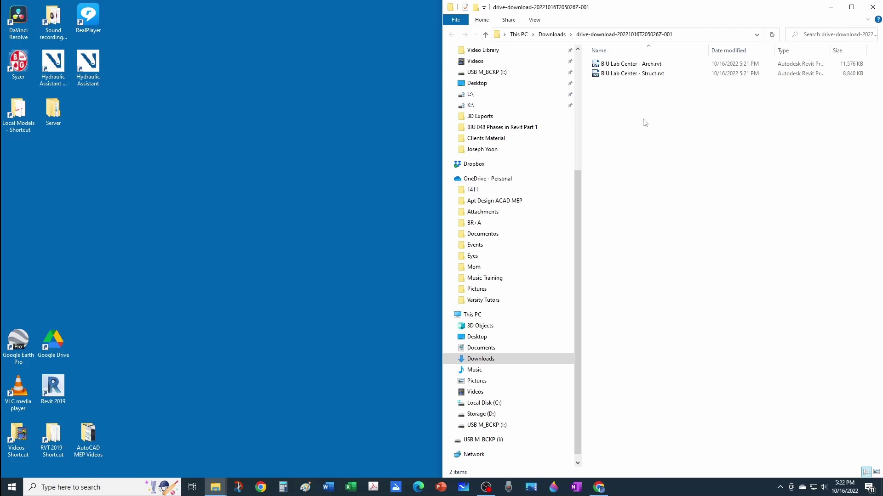
pyautogui.click(90, 134)
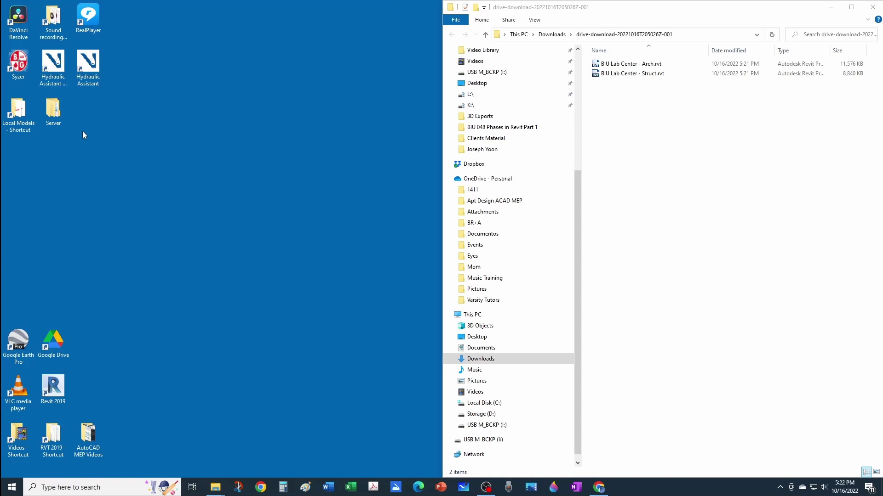
pyautogui.doubleClick(59, 116)
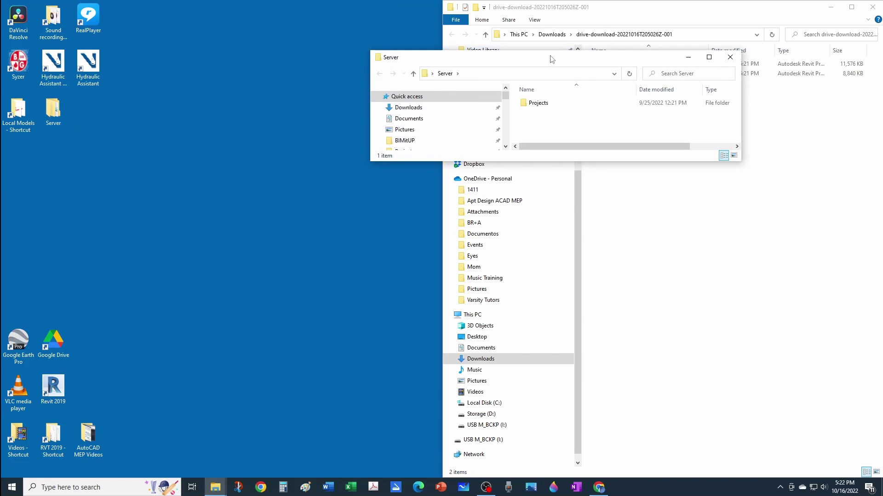
pyautogui.moveTo(552, 59); pyautogui.dragTo(2, 138)
# Browse the server to Projects > 22-001 BIU Lab Center > BIM > Models.
pyautogui.click(169, 65)
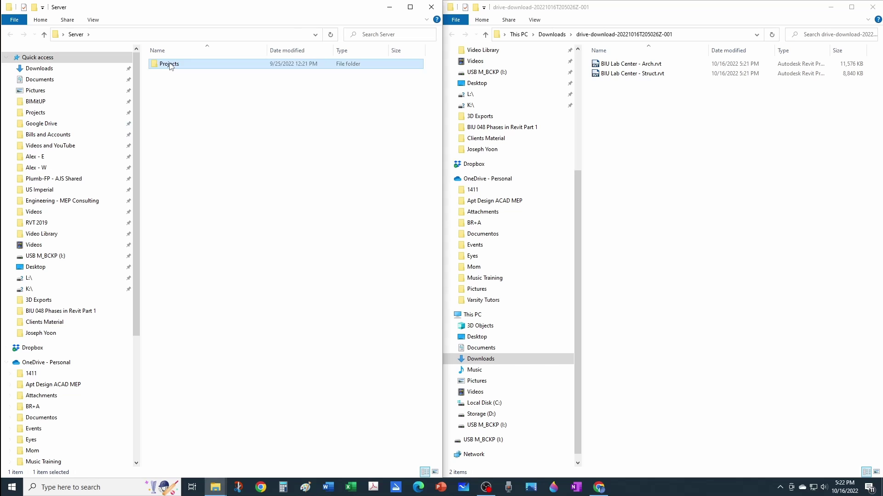
pyautogui.doubleClick(169, 65)
pyautogui.doubleClick(170, 65)
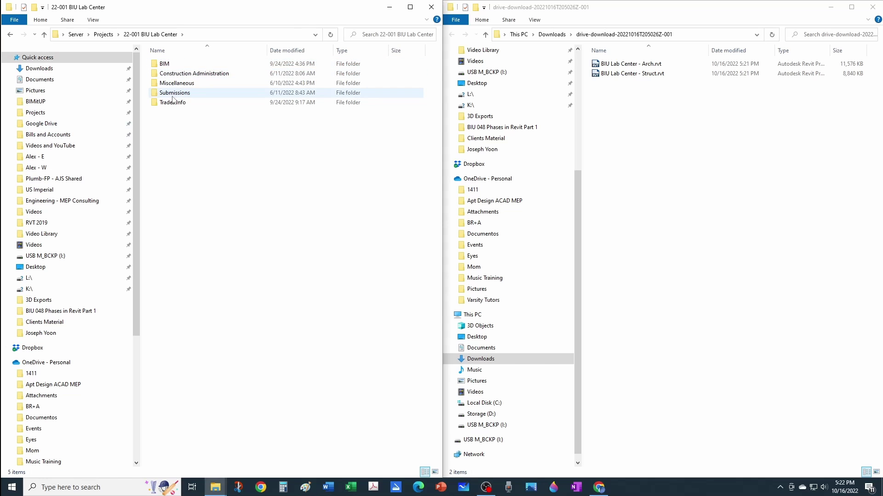
pyautogui.doubleClick(166, 65)
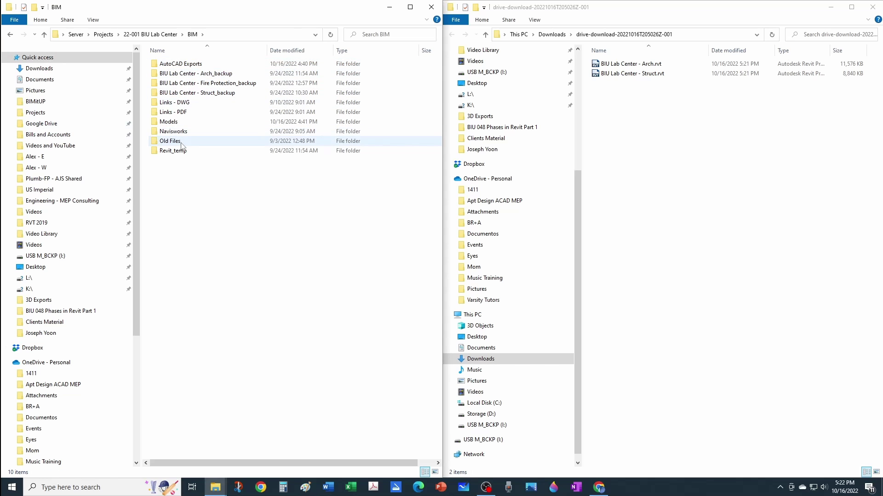
pyautogui.doubleClick(177, 122)
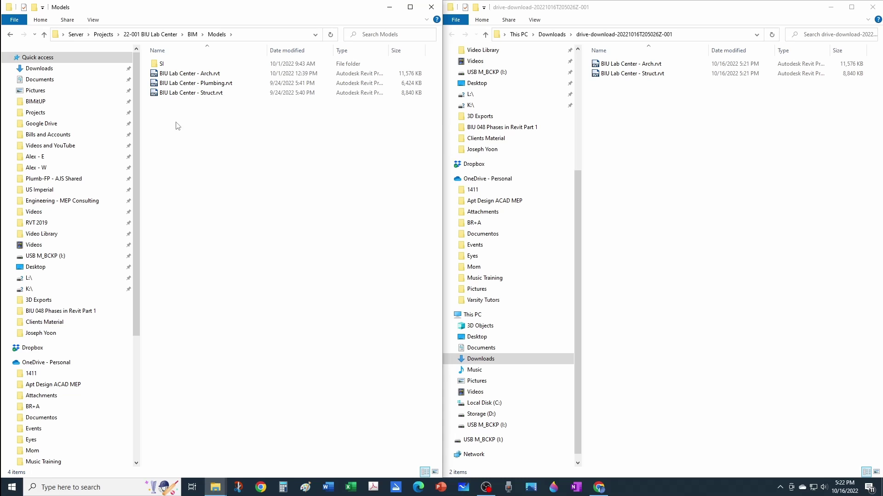
# Compare the Arch and Struct files in the server Models folder and the extracted folder.
pyautogui.click(199, 75)
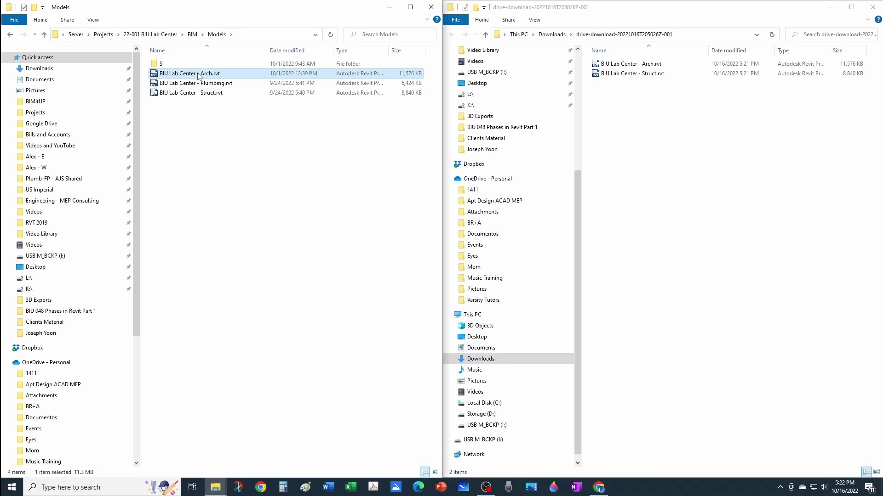
pyautogui.click(209, 94)
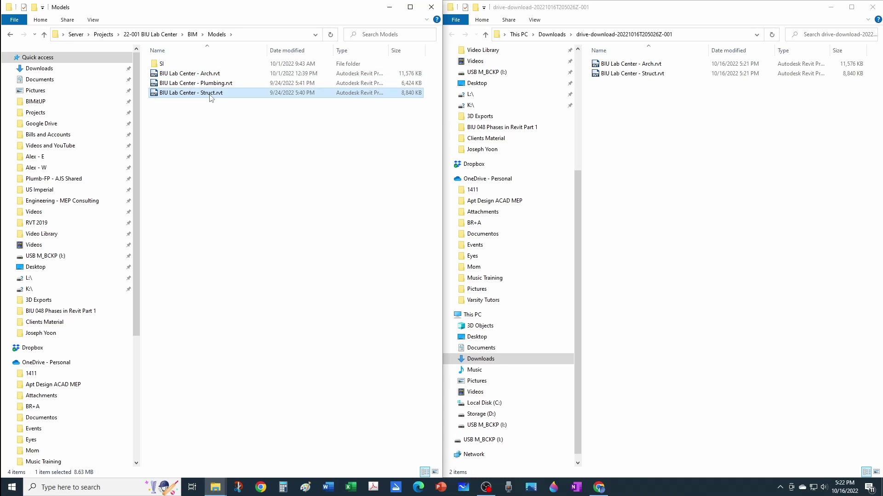
pyautogui.click(218, 127)
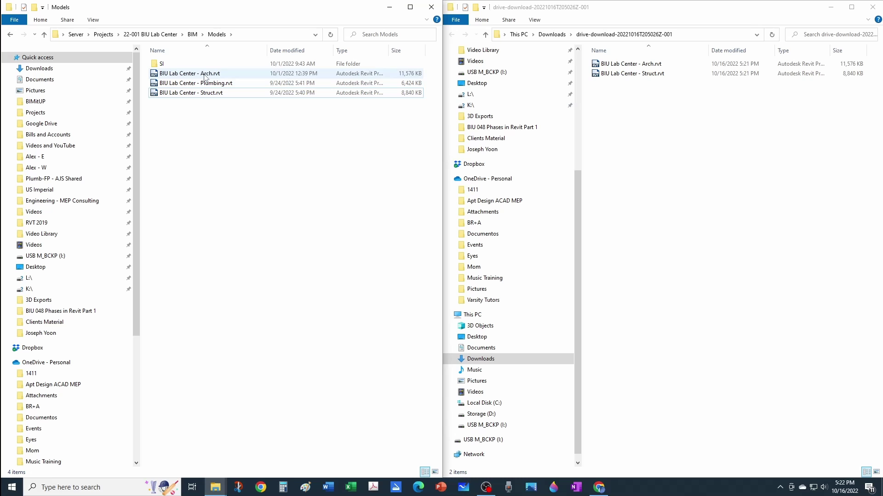
pyautogui.click(211, 76)
pyautogui.click(639, 66)
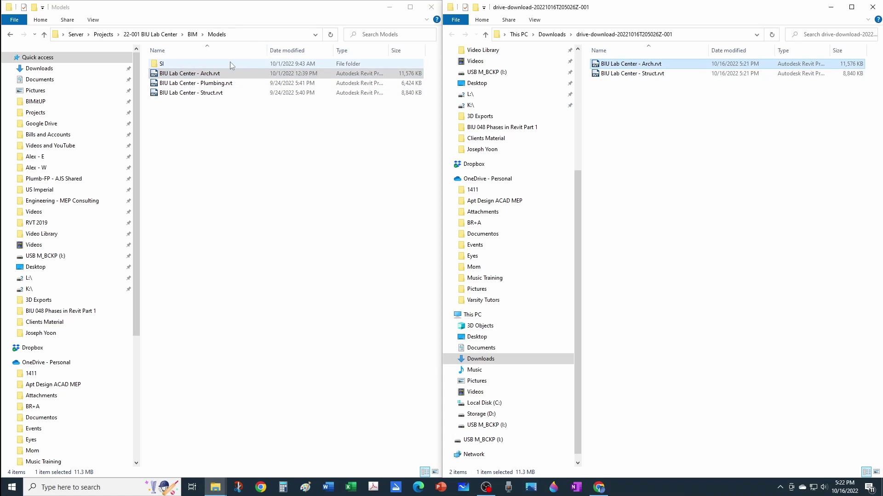
# Rename the extracted Arch model with a '2022' prefix and a person's name appended.
pyautogui.keyDown('ctrl'); pyautogui.click(618, 69); pyautogui.keyUp('ctrl')
pyautogui.click(617, 69)
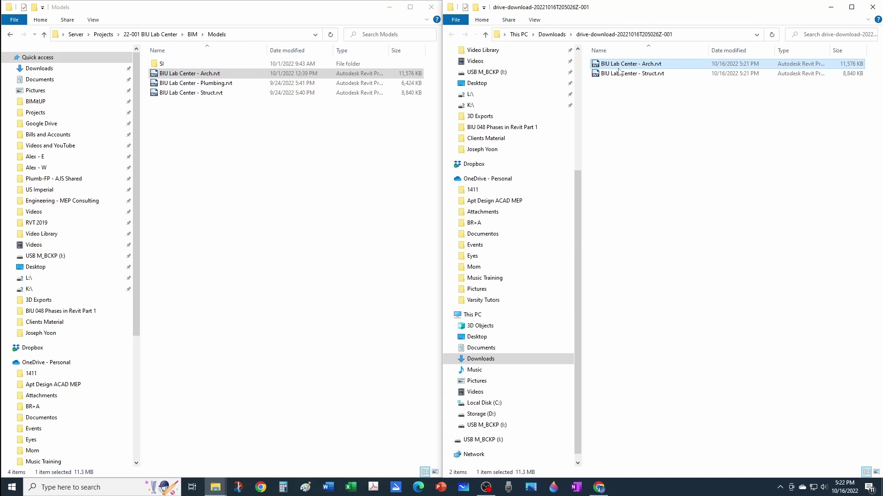
pyautogui.press('F2')
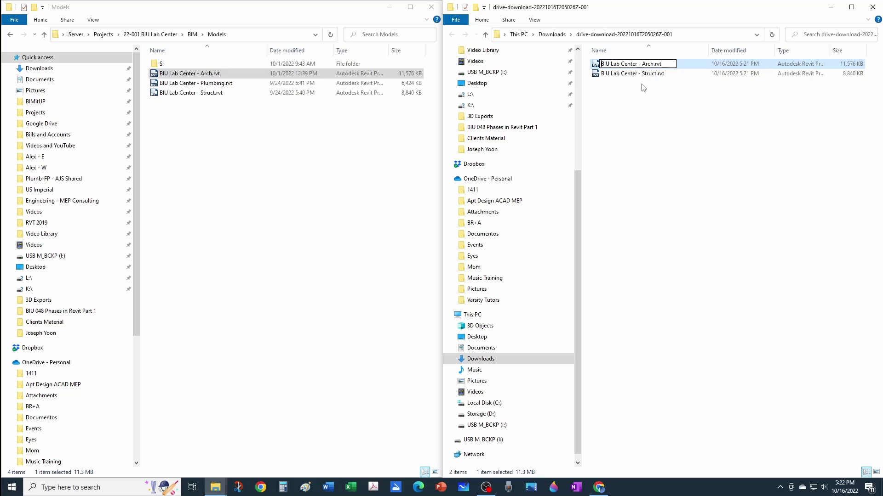
pyautogui.write('2022 ')
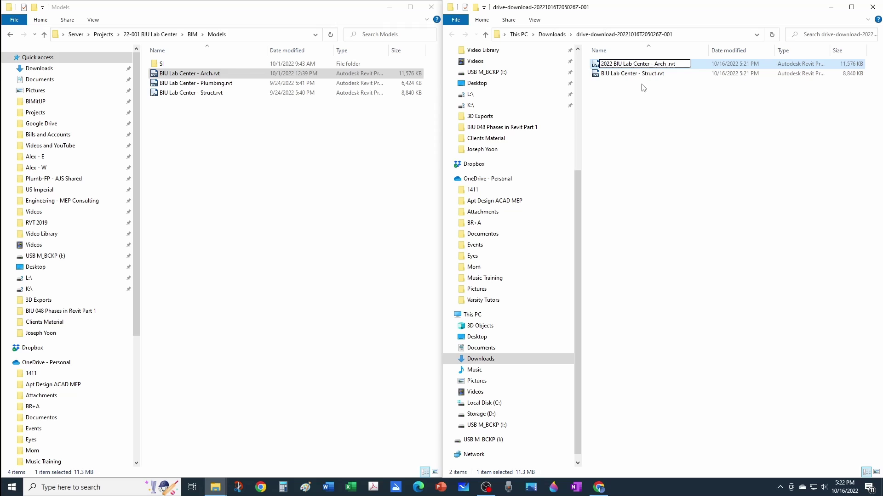
pyautogui.write(' Joe')
pyautogui.press('Return')
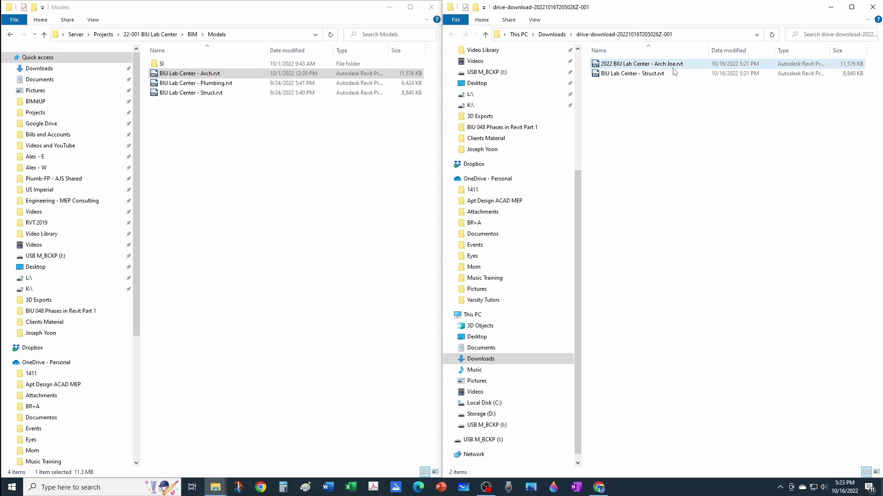
# Rename the extracted Struct model with a 'Thursday' prefix and a person's name appended.
pyautogui.press('Down')
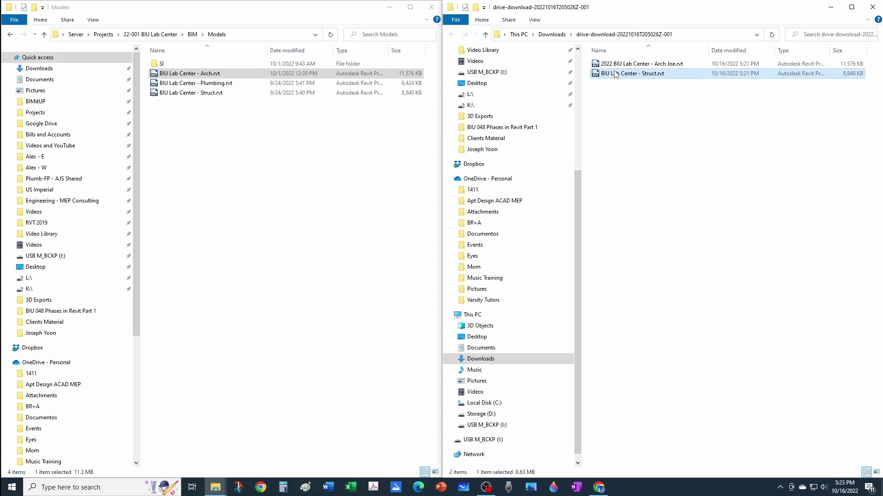
pyautogui.press('F2')
pyautogui.write('Thursday ')
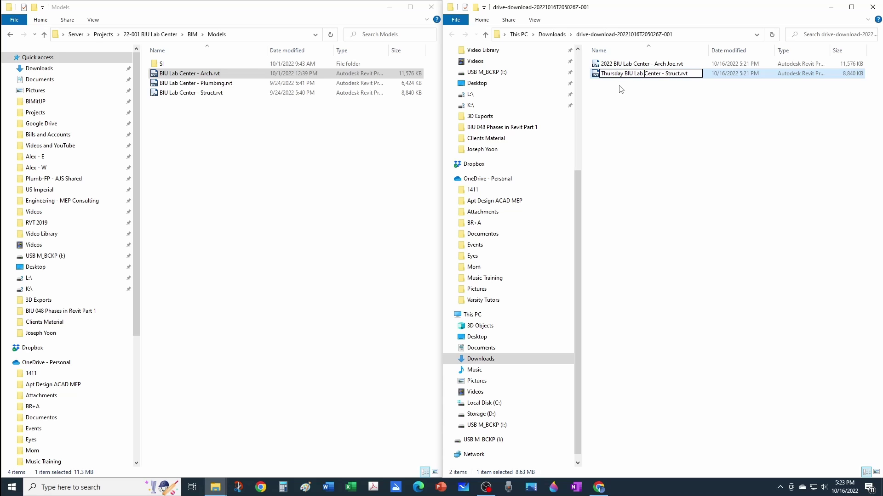
pyautogui.write(' Louis')
pyautogui.press('Return')
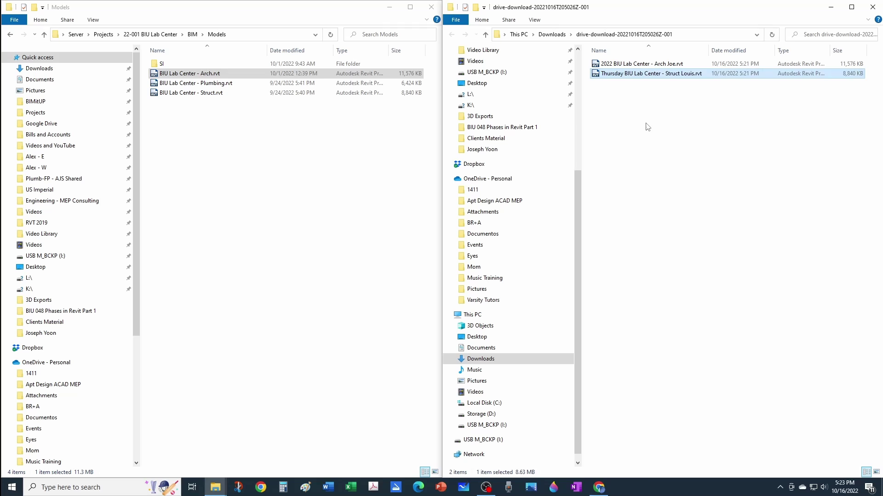
pyautogui.click(649, 127)
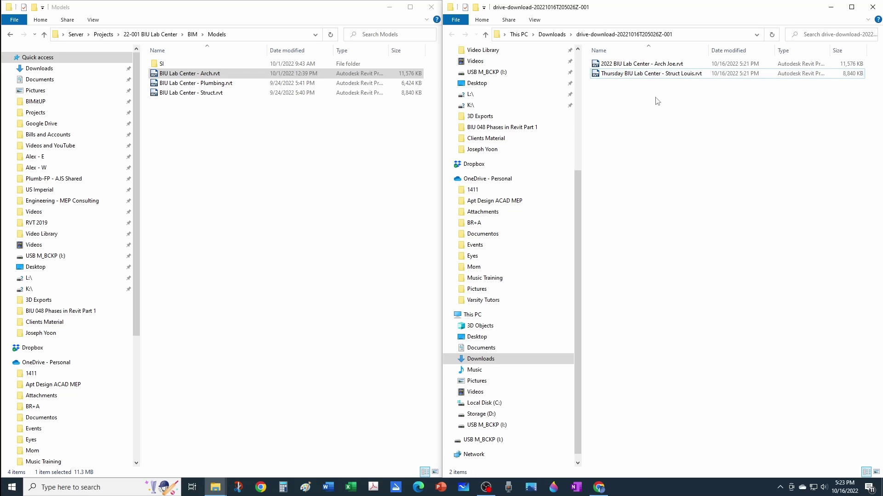
pyautogui.click(178, 76)
# Give the downloaded Arch model the server file's name, BIU Lab Center - Arch.rvt.
pyautogui.click(241, 158)
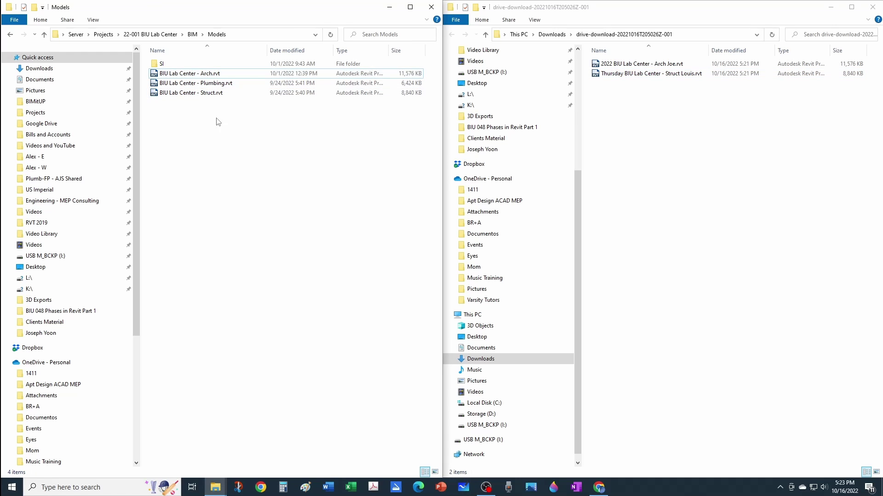
pyautogui.click(189, 77)
pyautogui.click(190, 78)
pyautogui.hotkey('ctrl', 'c')
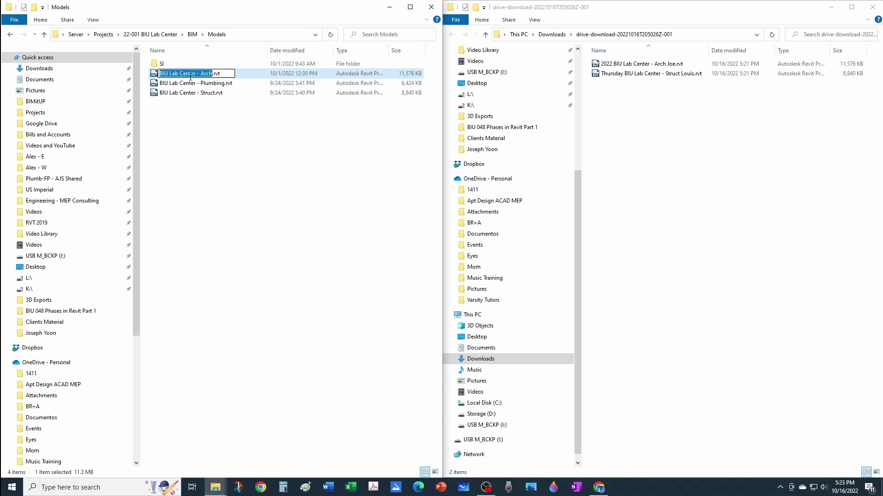
pyautogui.click(646, 64)
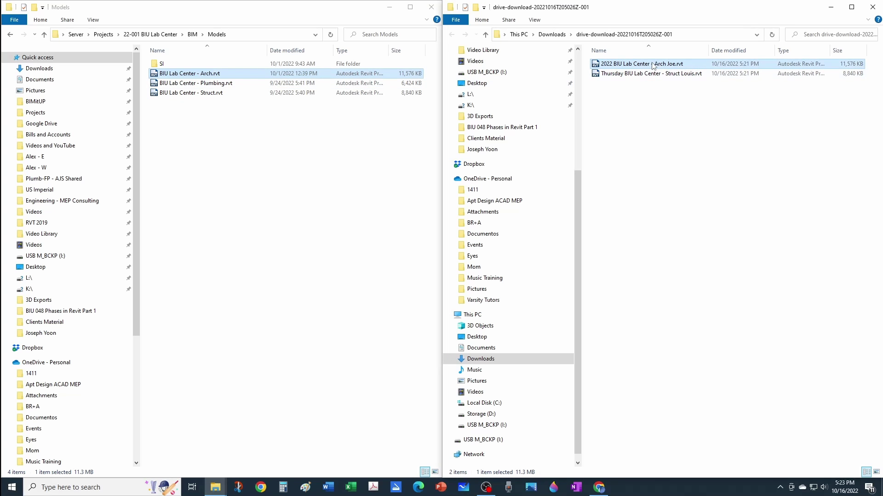
pyautogui.click(646, 65)
pyautogui.hotkey('ctrl', 'v')
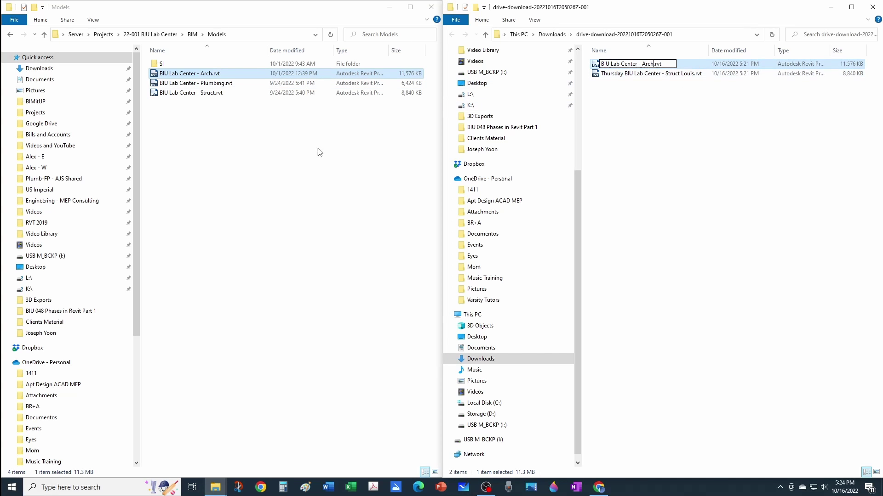
pyautogui.click(267, 154)
# Rename the downloaded structural model to BIU Lab Center - Struct.rvt.
pyautogui.click(205, 92)
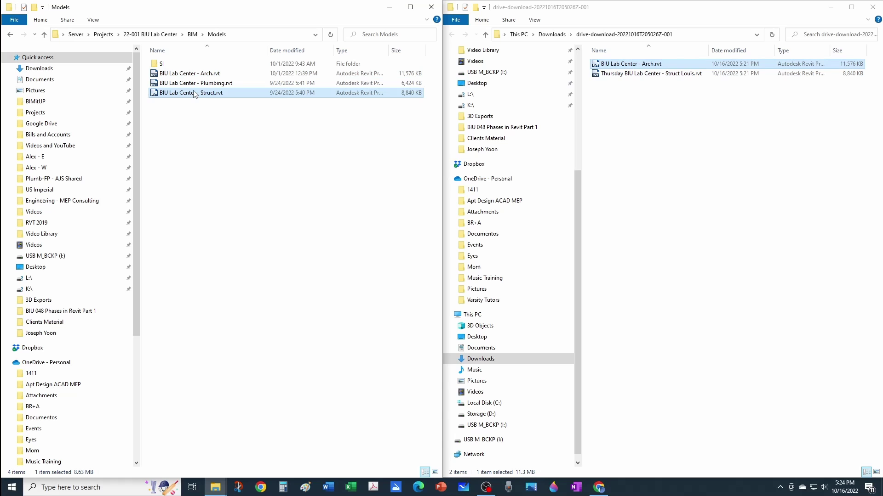
pyautogui.click(194, 94)
pyautogui.hotkey('ctrl', 'c')
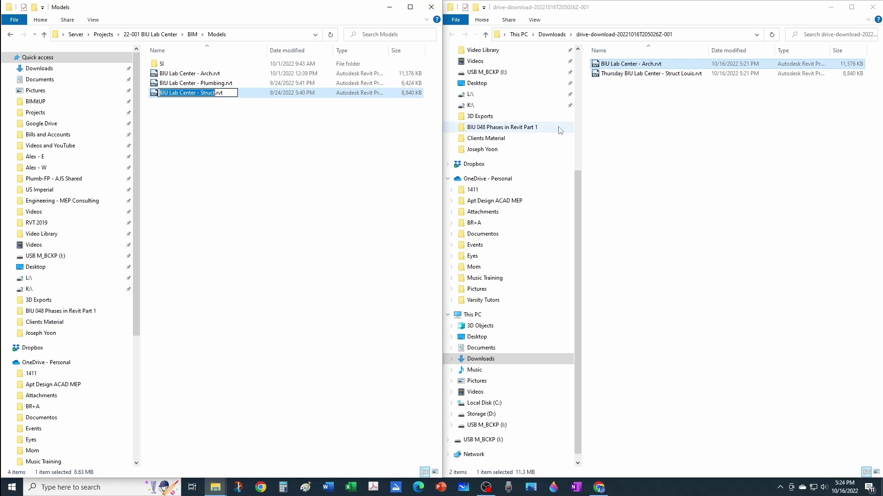
pyautogui.click(645, 114)
pyautogui.click(643, 75)
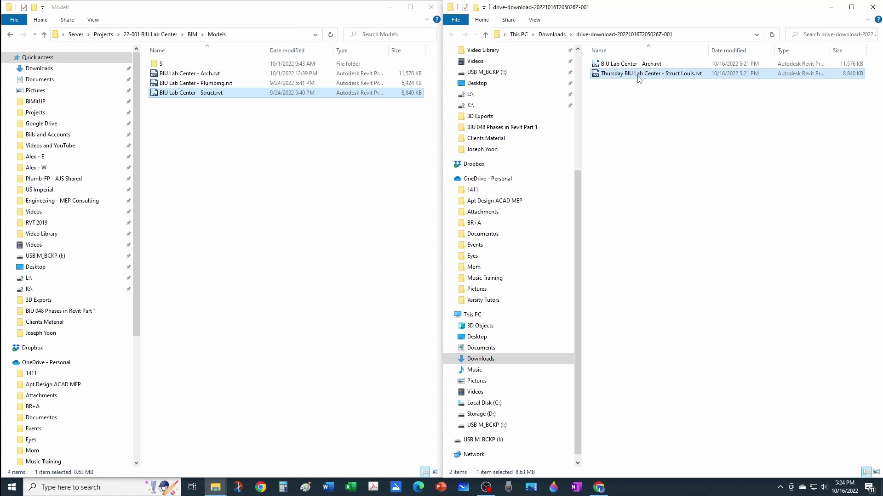
pyautogui.click(638, 75)
pyautogui.hotkey('ctrl', 'v')
pyautogui.click(657, 129)
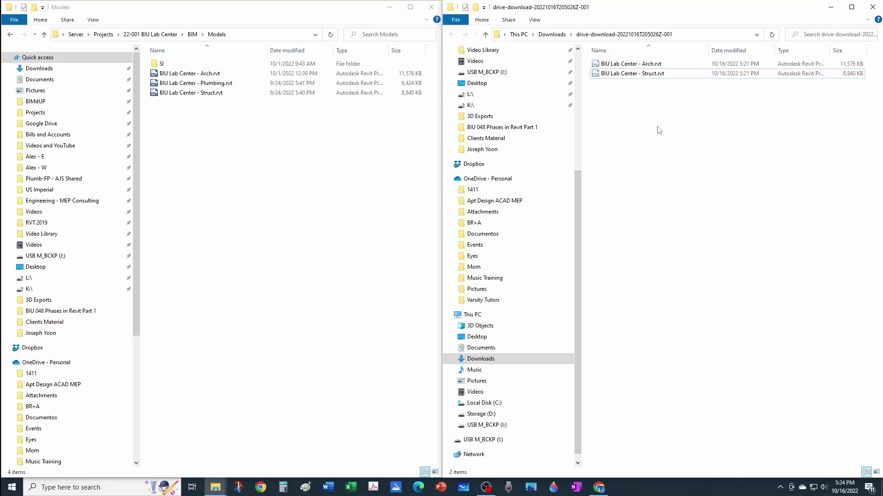
# Move both downloaded models into the server Models folder, replacing the older copies.
pyautogui.moveTo(659, 130); pyautogui.dragTo(621, 65)
pyautogui.rightClick(621, 65)
pyautogui.click(665, 201)
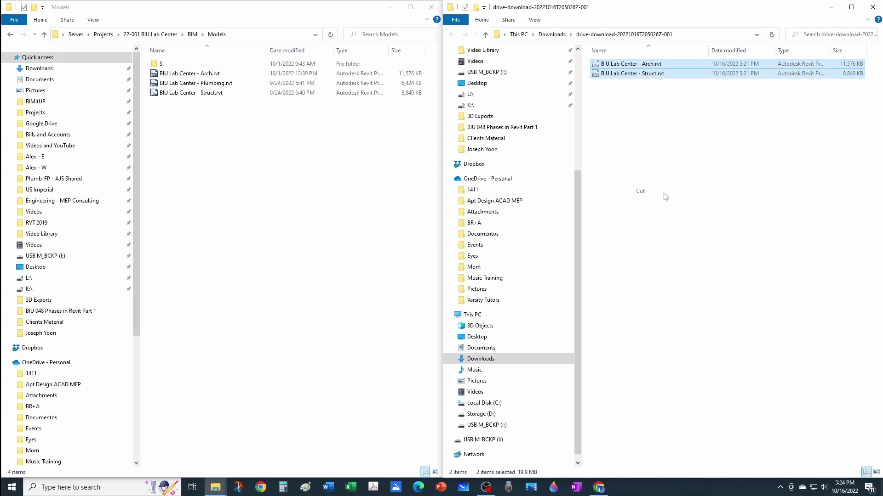
pyautogui.rightClick(275, 182)
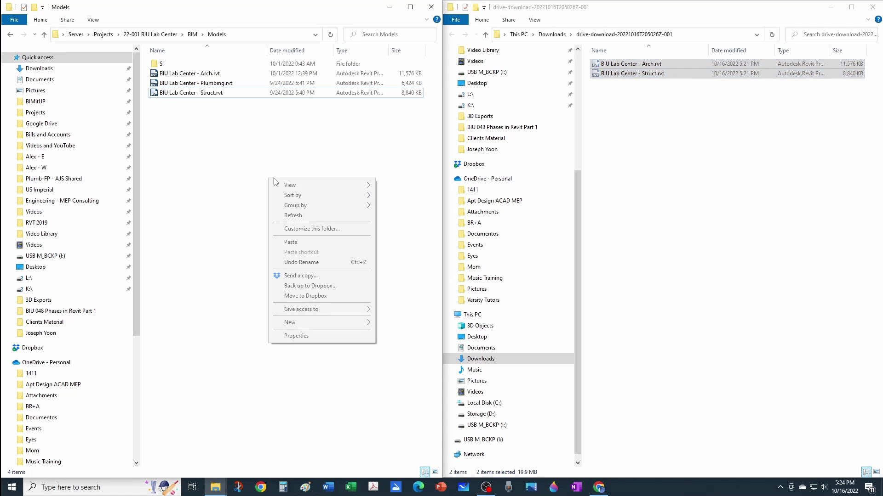
pyautogui.click(291, 242)
pyautogui.click(404, 170)
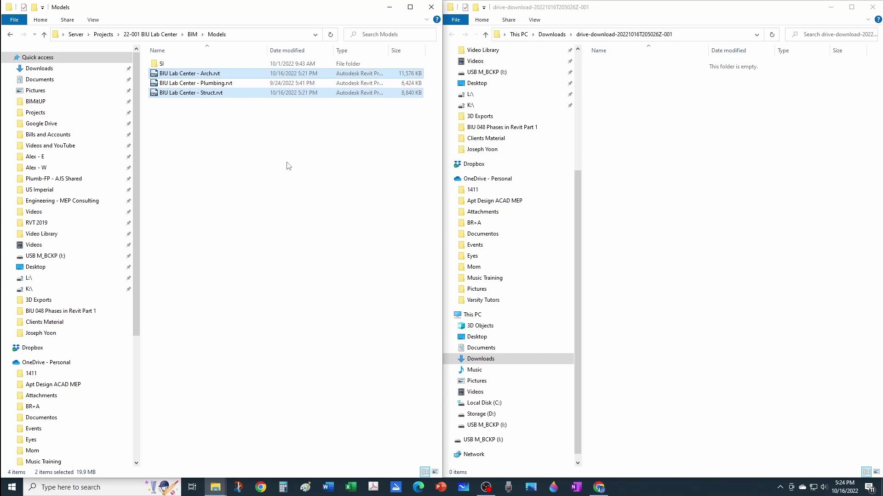
pyautogui.click(257, 163)
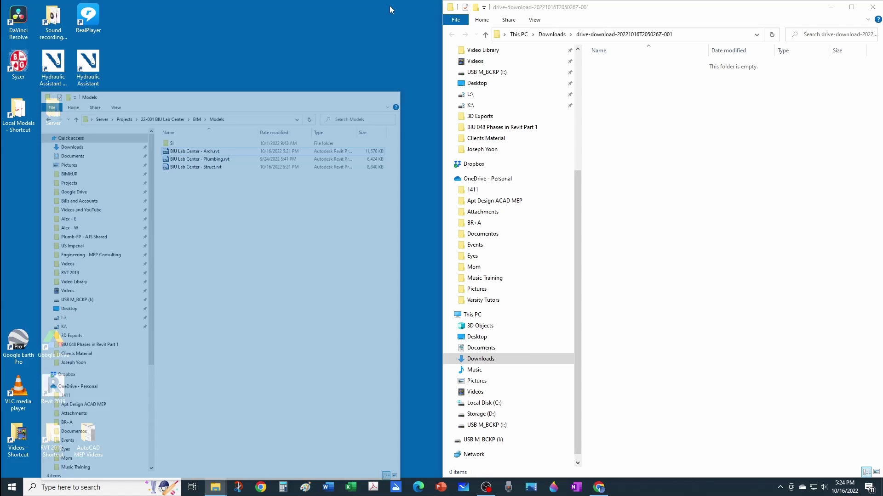
# Hide the Models window, launch Revit 2019, and return to the Downloads folder.
pyautogui.click(389, 7)
pyautogui.doubleClick(53, 387)
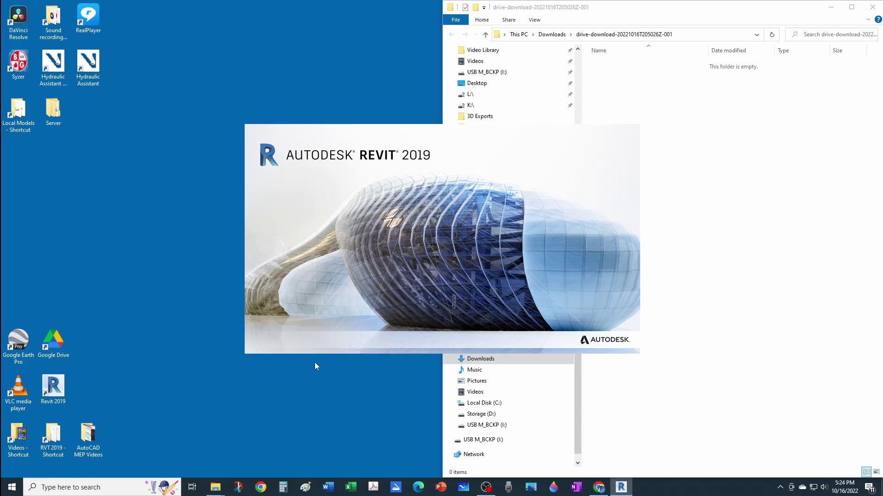
pyautogui.click(551, 34)
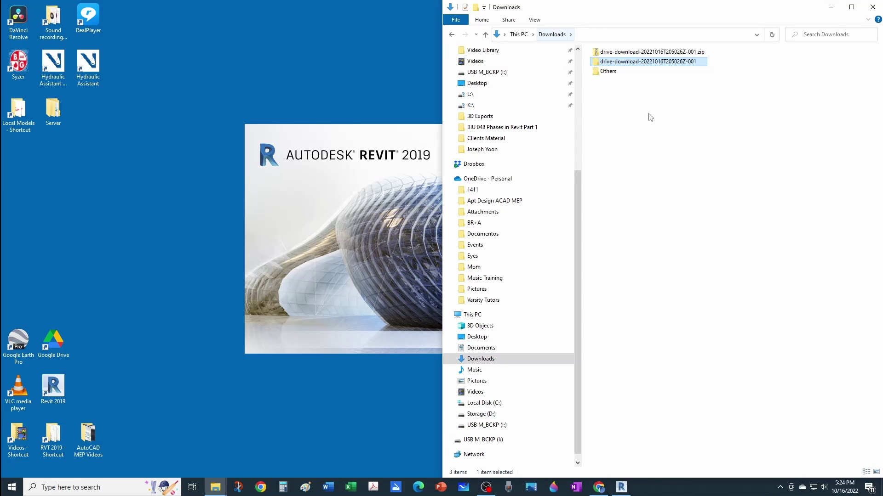
# Delete the extracted folder and the zip archive from Downloads.
pyautogui.keyDown('shift'); pyautogui.click(641, 52); pyautogui.keyUp('shift')
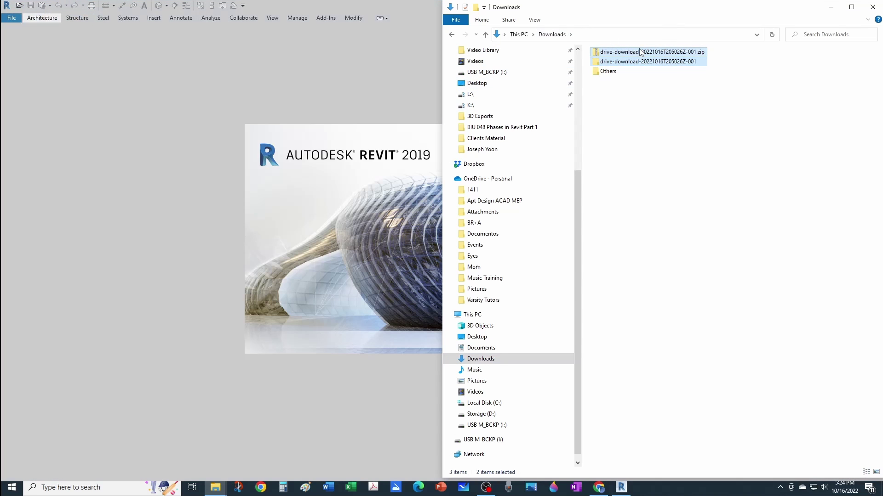
pyautogui.press('Delete')
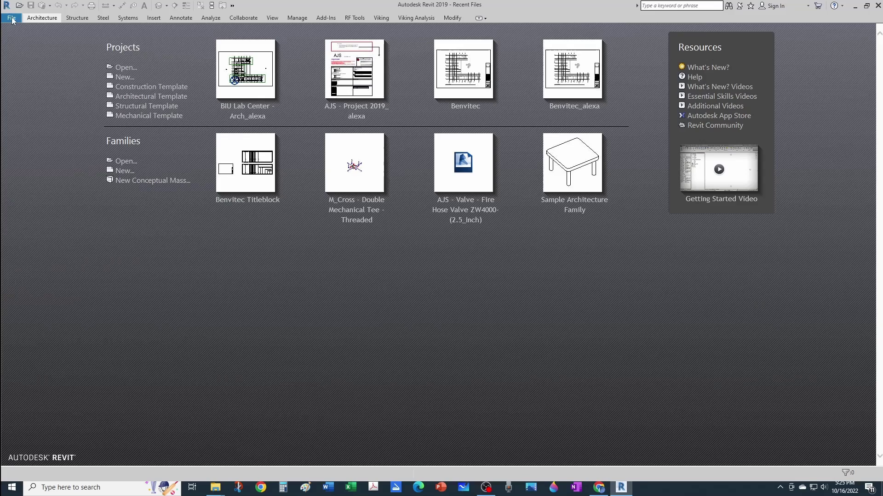
pyautogui.click(12, 20)
pyautogui.click(30, 81)
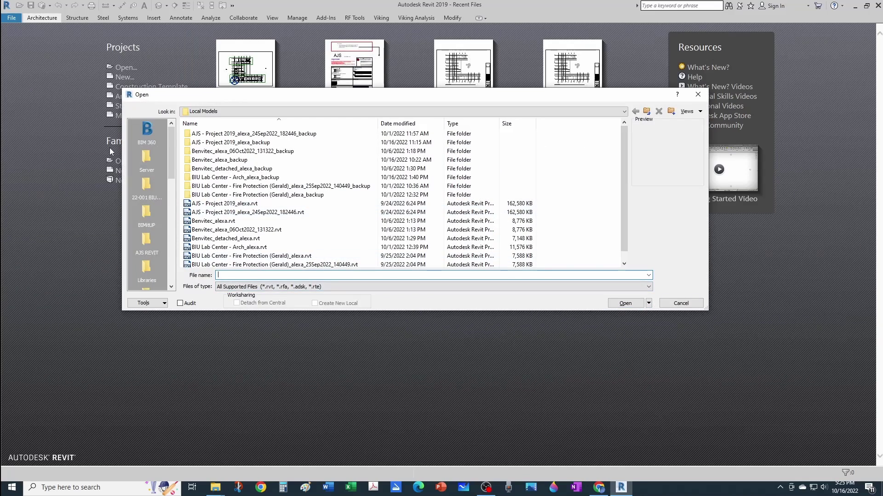
# Open the server's BIU Lab Center - Arch.rvt as a new local copy, overwriting the old local file.
pyautogui.click(153, 171)
pyautogui.click(196, 137)
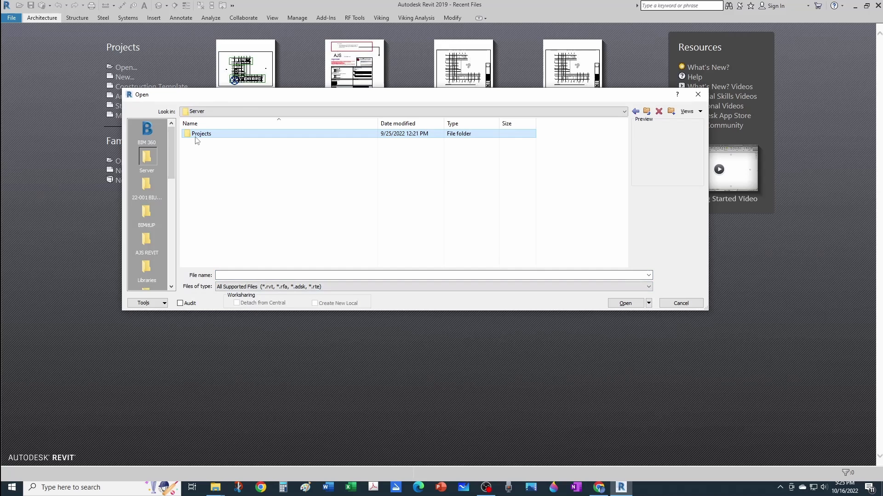
pyautogui.doubleClick(199, 137)
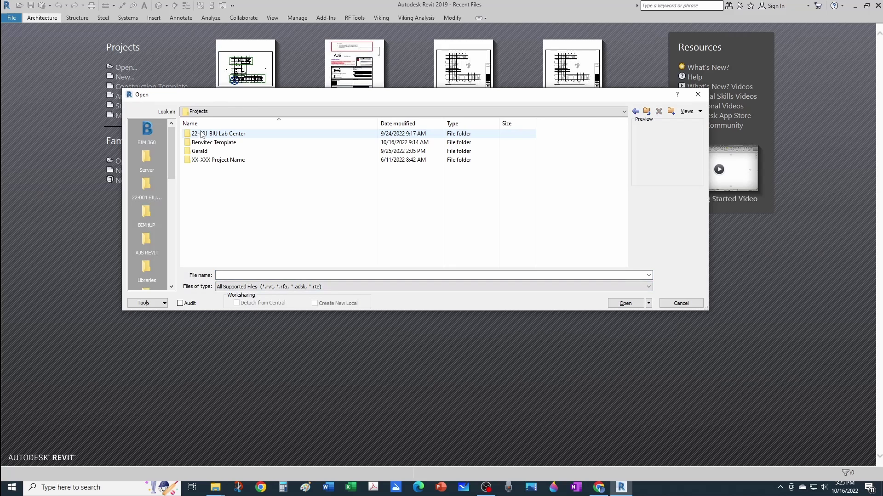
pyautogui.doubleClick(200, 134)
pyautogui.doubleClick(196, 134)
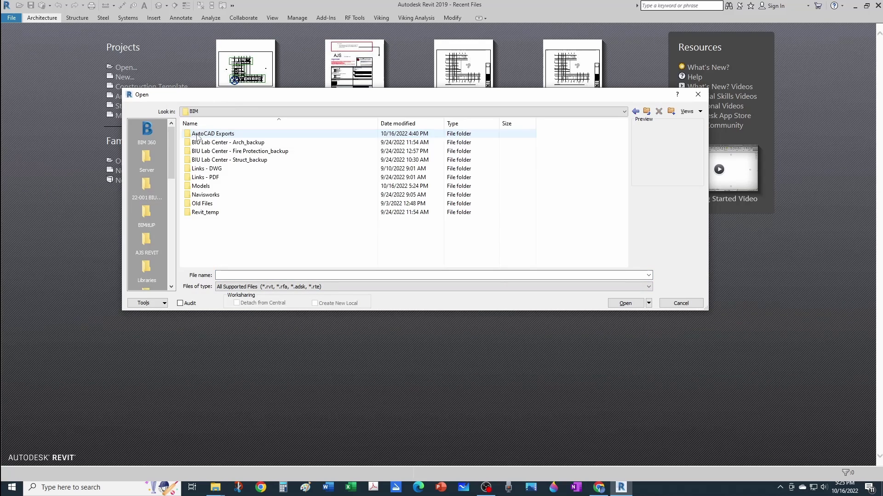
pyautogui.doubleClick(201, 186)
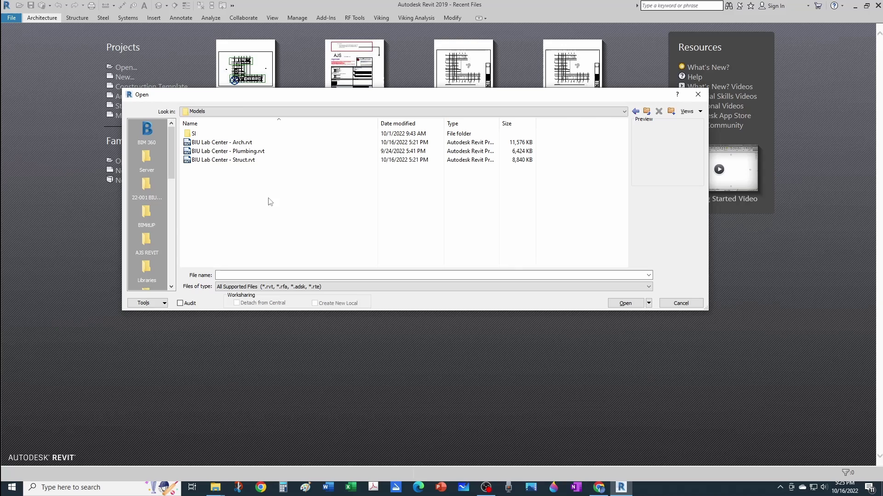
pyautogui.click(251, 143)
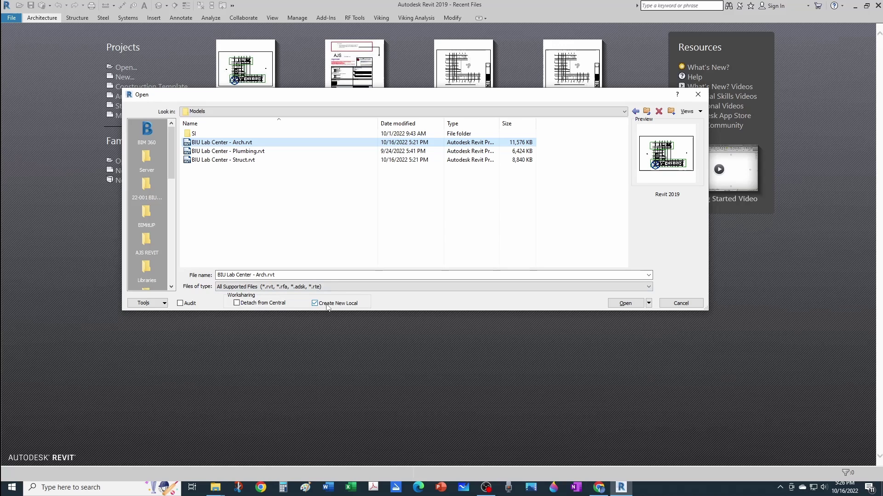
pyautogui.click(610, 304)
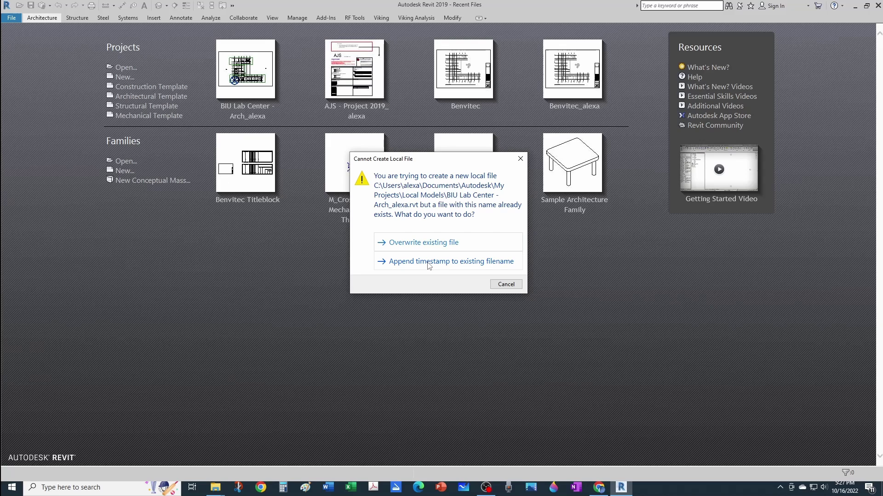
pyautogui.click(404, 244)
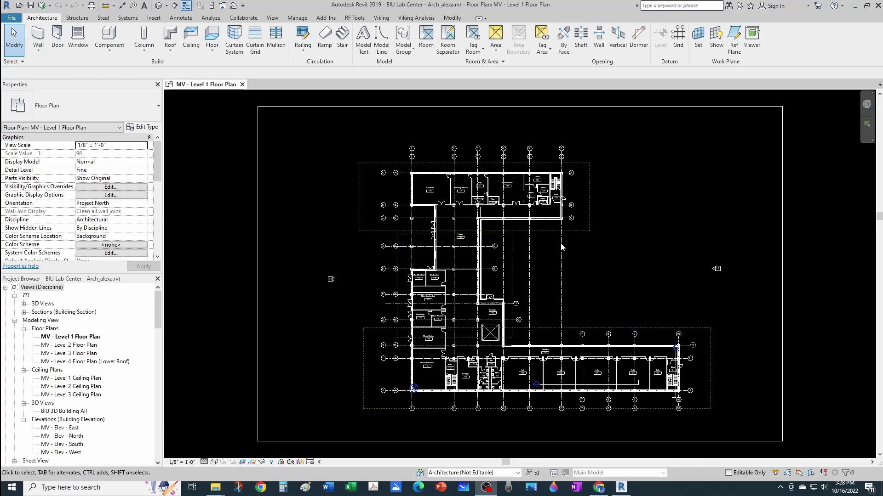
# Synchronize the Arch model with its server central file after checking the path, then close it.
pyautogui.click(41, 9)
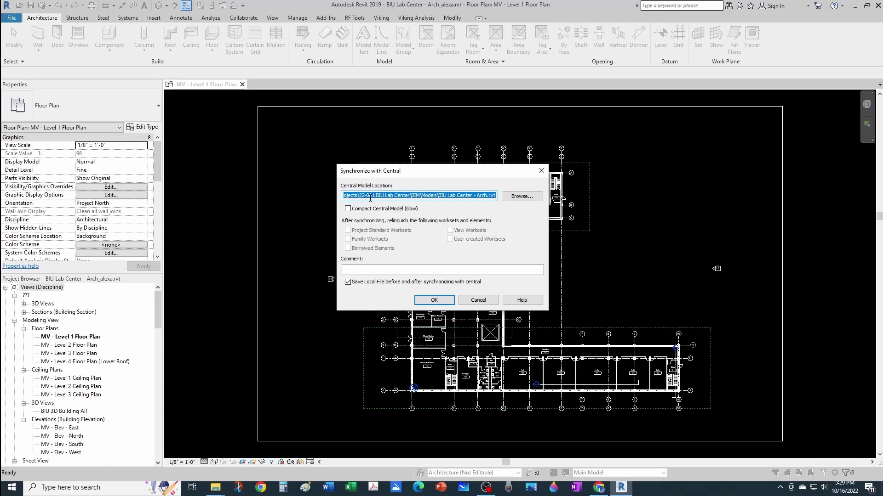
pyautogui.click(354, 197)
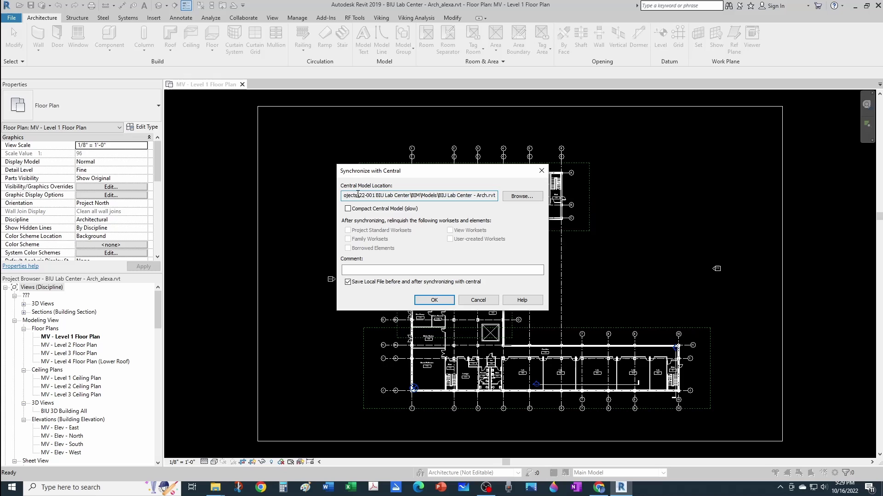
pyautogui.press('Left')
pyautogui.press('Left')
pyautogui.press('Left')
pyautogui.press('Left')
pyautogui.press('Left')
pyautogui.press('Left')
pyautogui.press('Left')
pyautogui.press('Left')
pyautogui.press('Left')
pyautogui.press('Left')
pyautogui.press('Left')
pyautogui.press('Left')
pyautogui.press('Left')
pyautogui.press('Left')
pyautogui.press('Left')
pyautogui.press('Left')
pyautogui.press('Left')
pyautogui.press('Left')
pyautogui.press('Left')
pyautogui.press('Left')
pyautogui.press('Left')
pyautogui.press('Left')
pyautogui.press('Left')
pyautogui.press('Left')
pyautogui.press('Left')
pyautogui.press('Left')
pyautogui.press('Left')
pyautogui.press('Left')
pyautogui.press('Left')
pyautogui.press('Left')
pyautogui.press('Left')
pyautogui.press('Left')
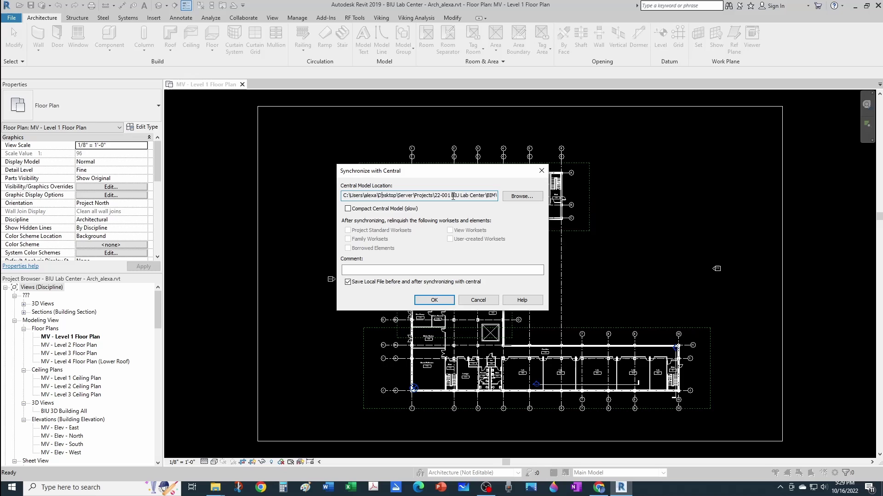
pyautogui.press('End')
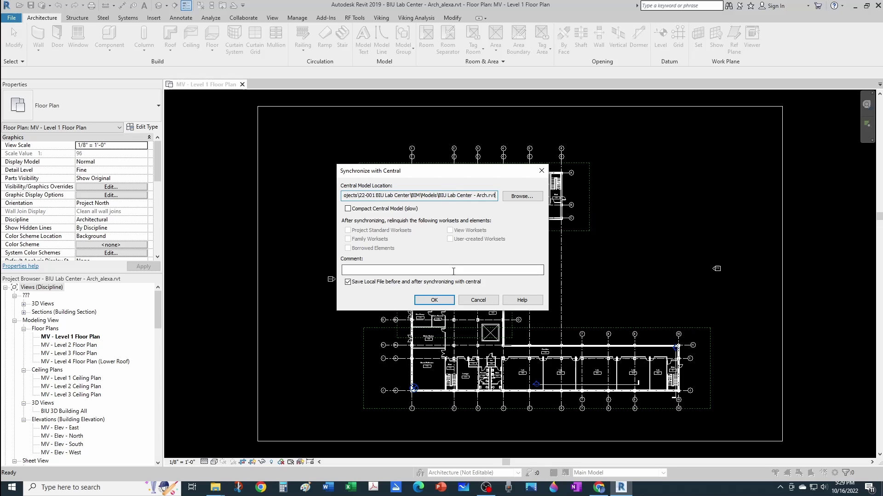
pyautogui.click(438, 304)
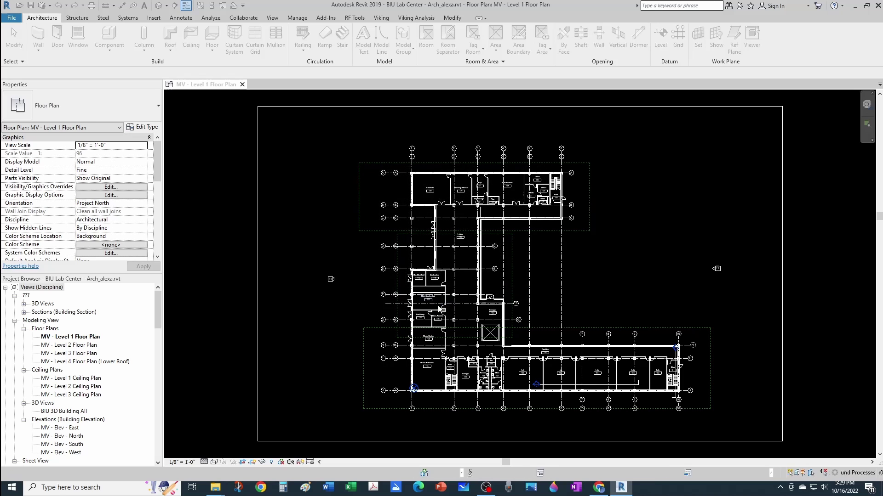
pyautogui.click(242, 84)
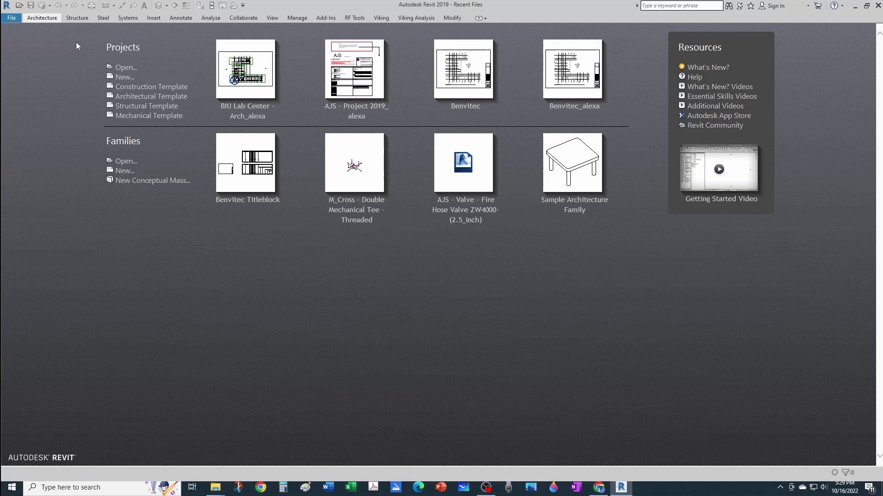
# Open BIU Lab Center - Struct.rvt as a new local copy, overwrite the old one, and sync with central.
pyautogui.click(12, 18)
pyautogui.click(28, 76)
pyautogui.click(239, 180)
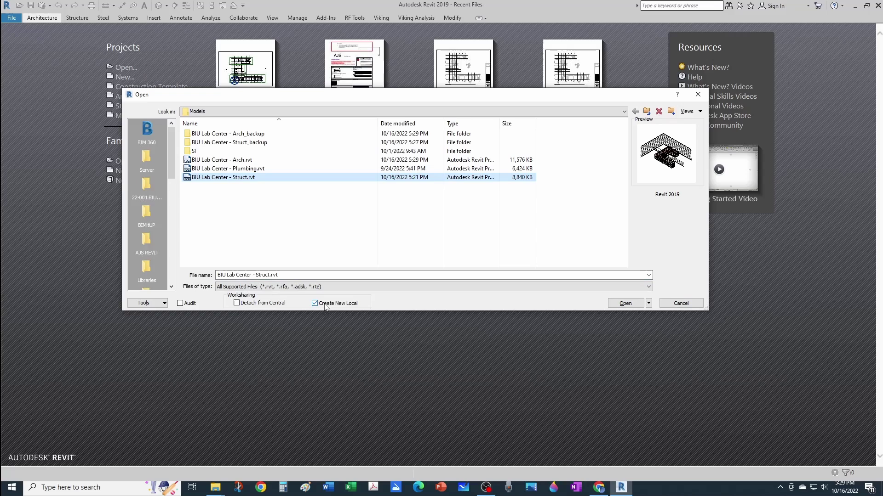
pyautogui.click(624, 303)
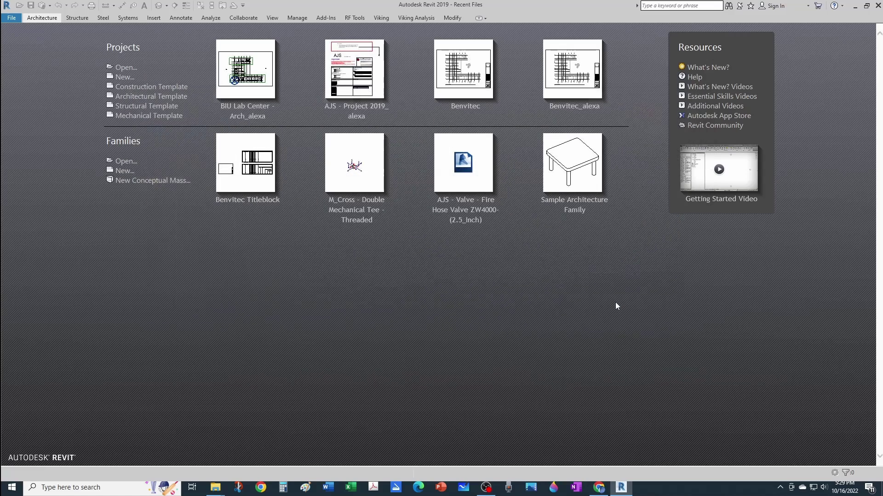
pyautogui.click(417, 244)
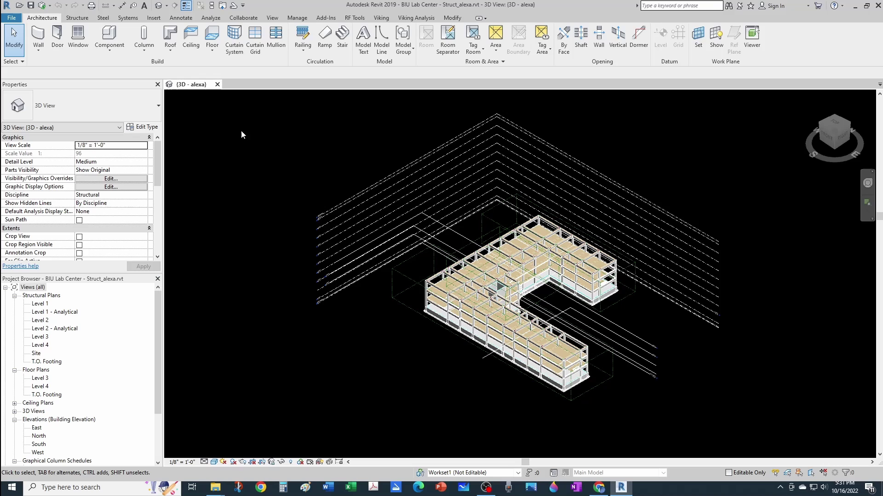
pyautogui.click(42, 6)
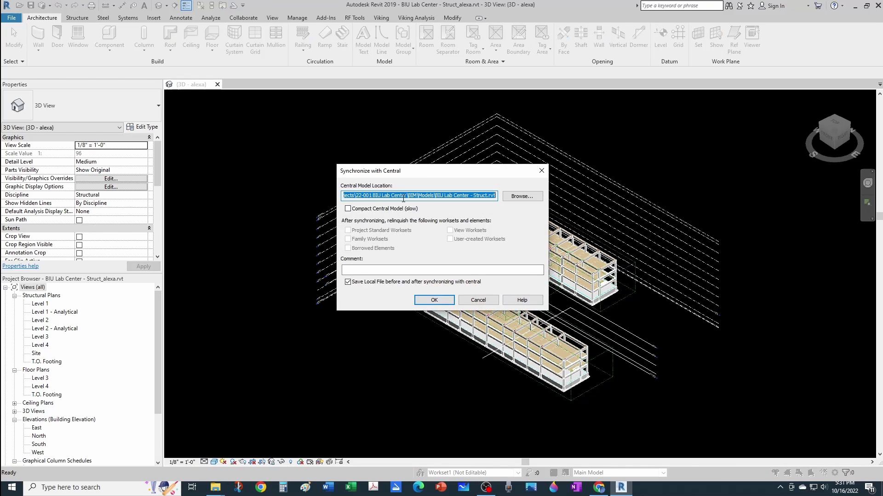
pyautogui.click(434, 300)
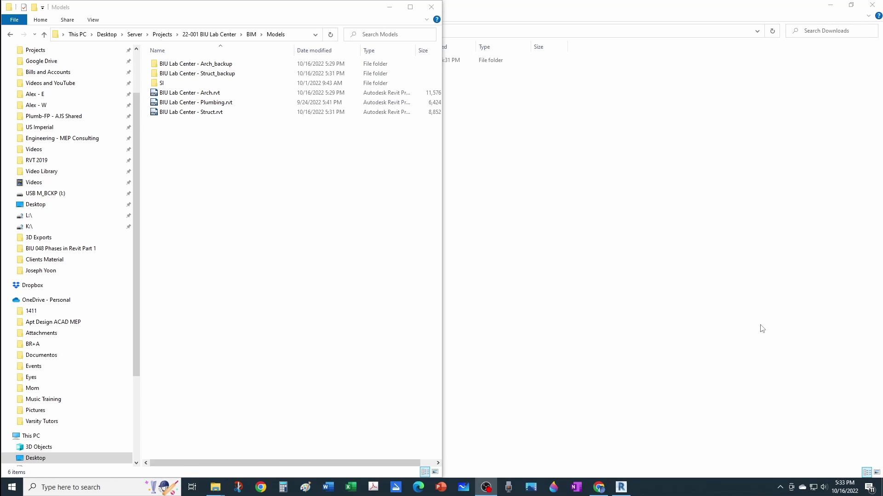
# Cut the Arch and Struct model files from the server Models folder.
pyautogui.click(314, 226)
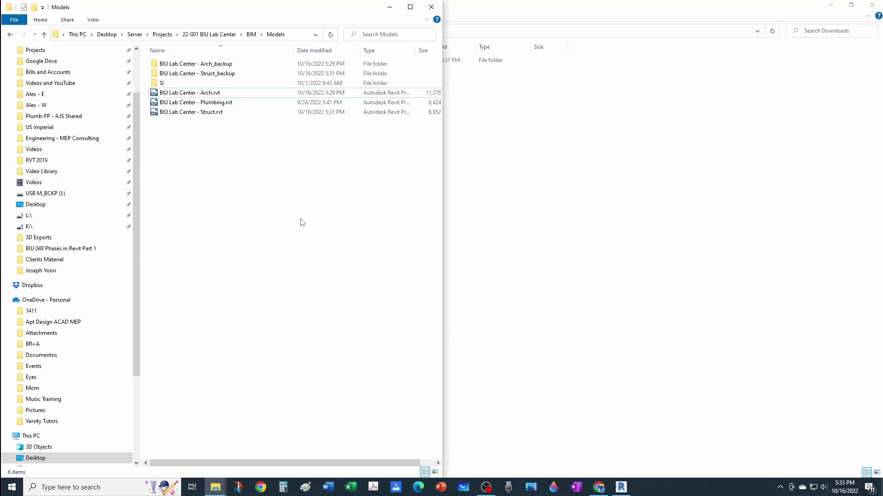
pyautogui.click(216, 93)
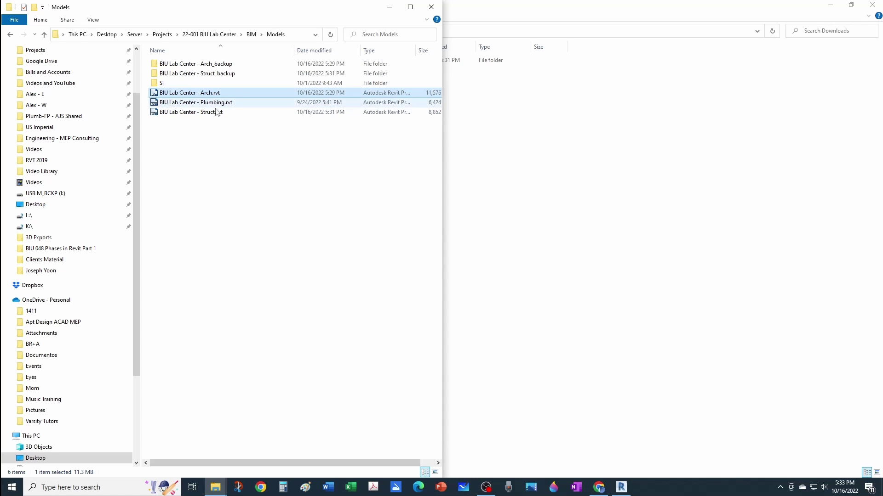
pyautogui.keyDown('ctrl'); pyautogui.click(213, 113); pyautogui.keyUp('ctrl')
pyautogui.rightClick(213, 112)
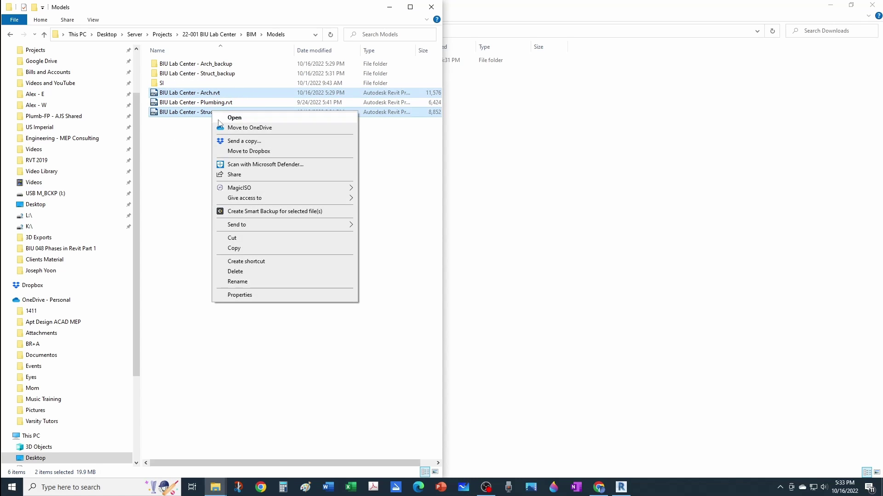
pyautogui.click(243, 239)
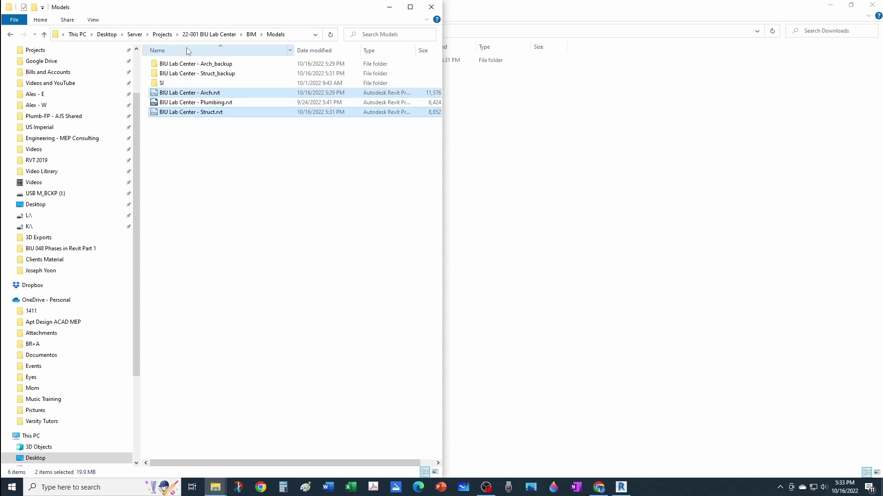
# Paste both model files into Downloads and minimize the Explorer windows.
pyautogui.click(631, 216)
pyautogui.rightClick(469, 185)
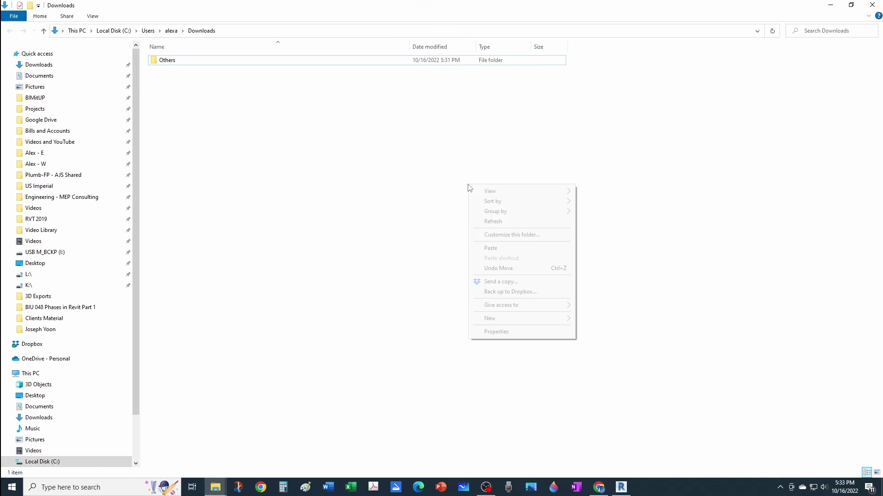
pyautogui.click(506, 249)
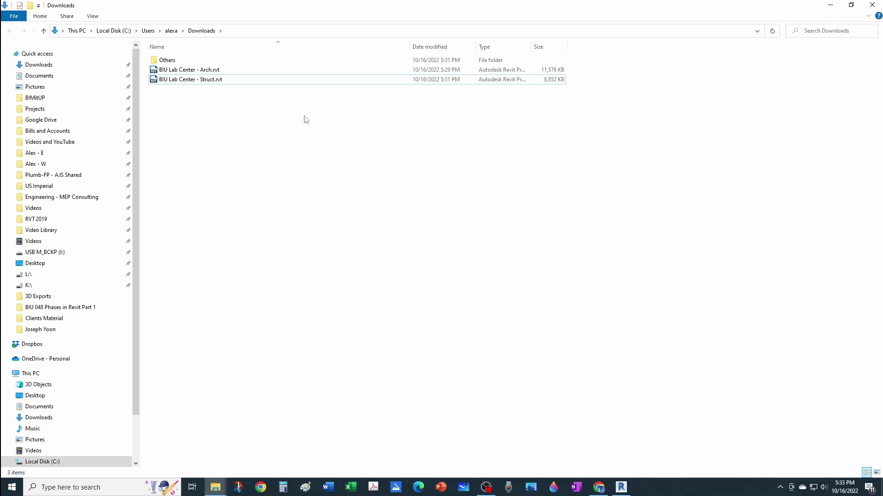
pyautogui.click(830, 5)
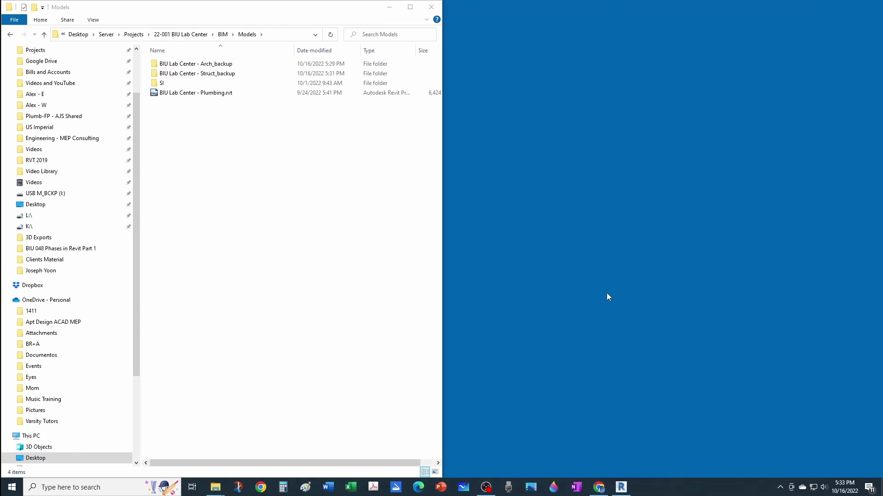
pyautogui.click(391, 8)
# Open BIU Lab Center - Arch.rvt from This PC > Downloads in Revit.
pyautogui.click(621, 488)
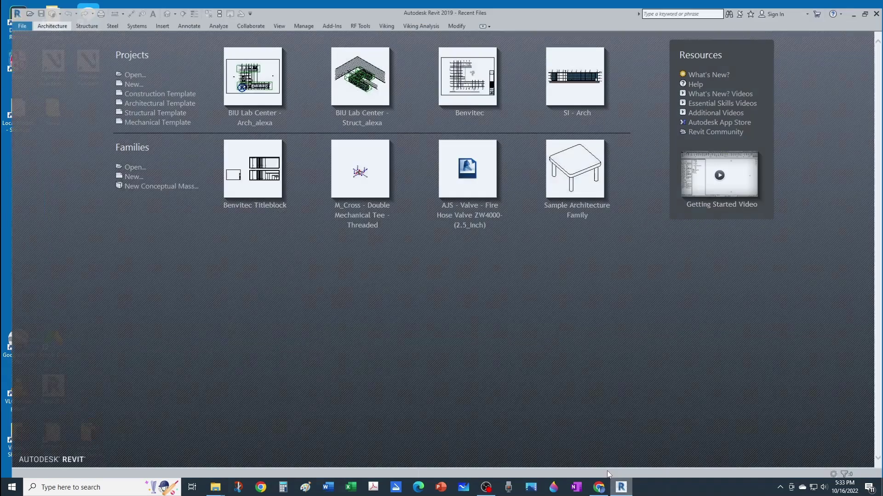
pyautogui.click(11, 18)
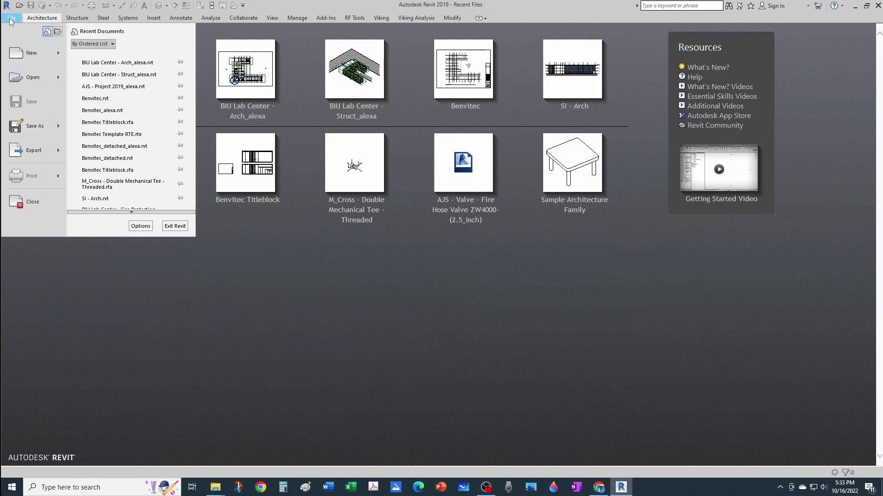
pyautogui.click(40, 79)
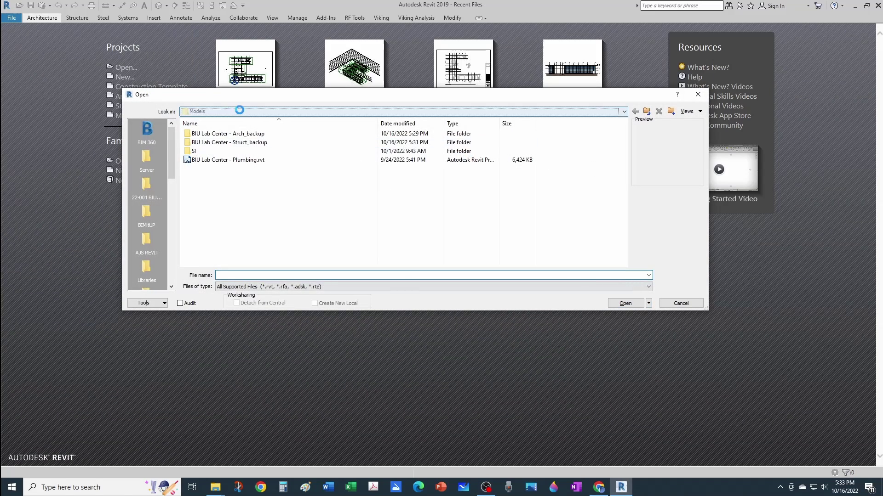
pyautogui.click(242, 112)
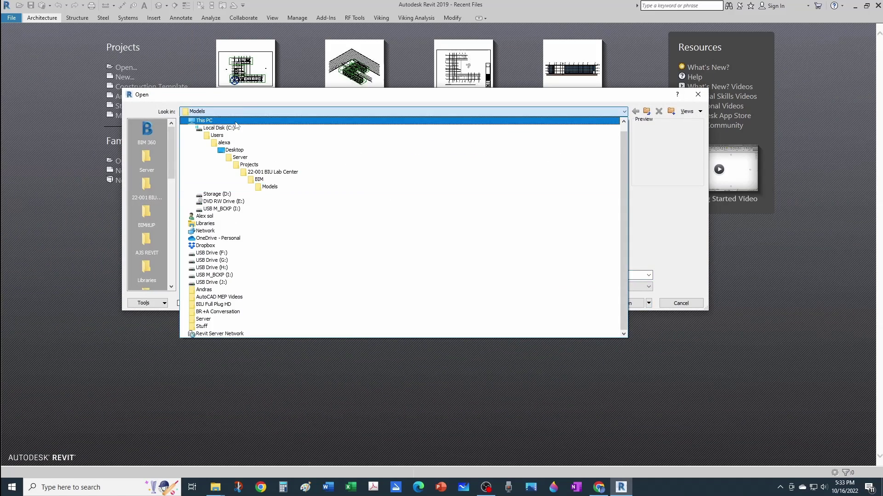
pyautogui.click(233, 121)
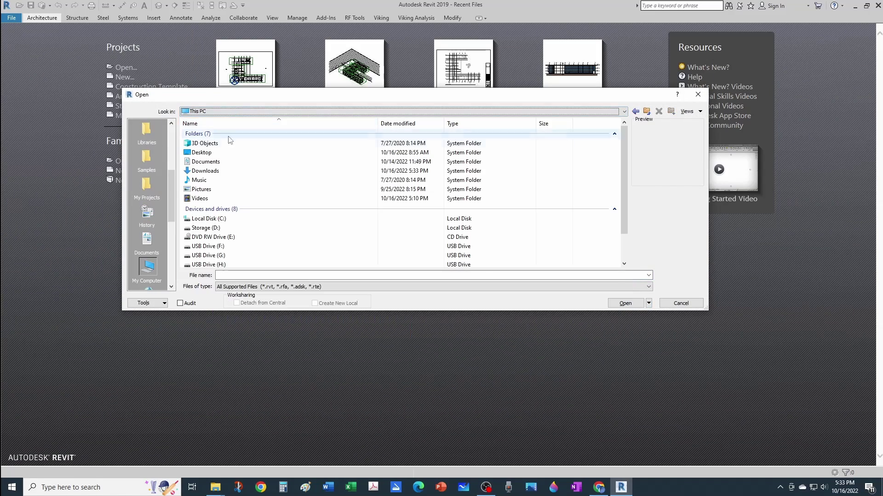
pyautogui.doubleClick(207, 171)
pyautogui.click(209, 153)
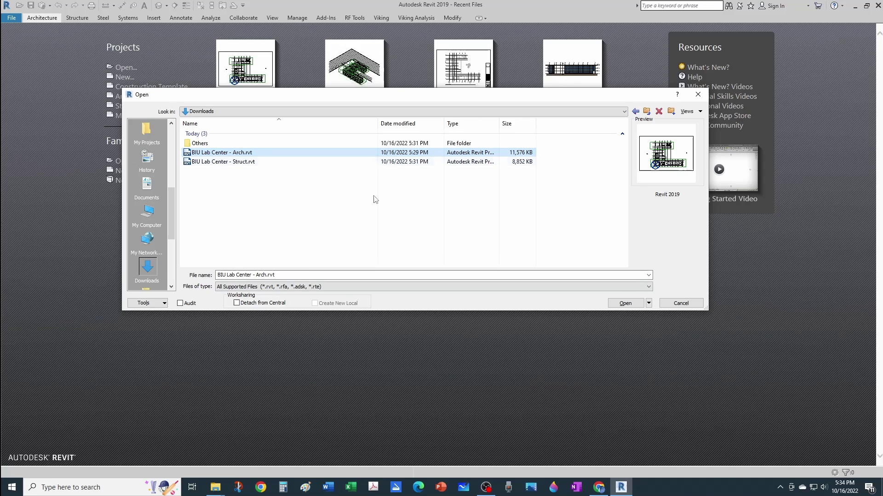
pyautogui.click(625, 303)
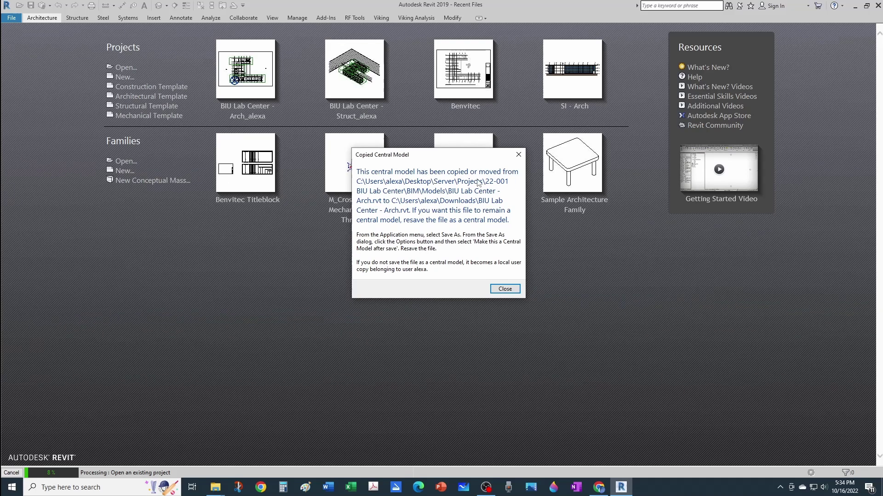
# Dismiss both central model warnings, review the Not Found Struct link, and close the project.
pyautogui.click(505, 290)
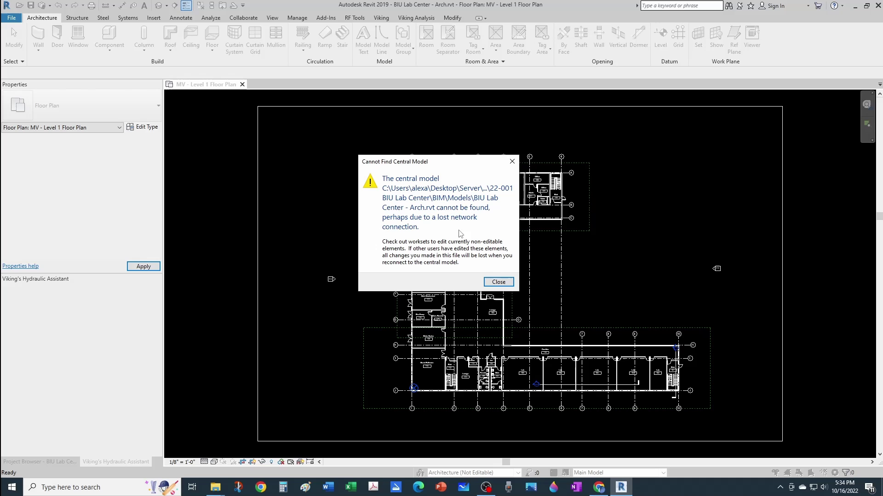
pyautogui.click(492, 280)
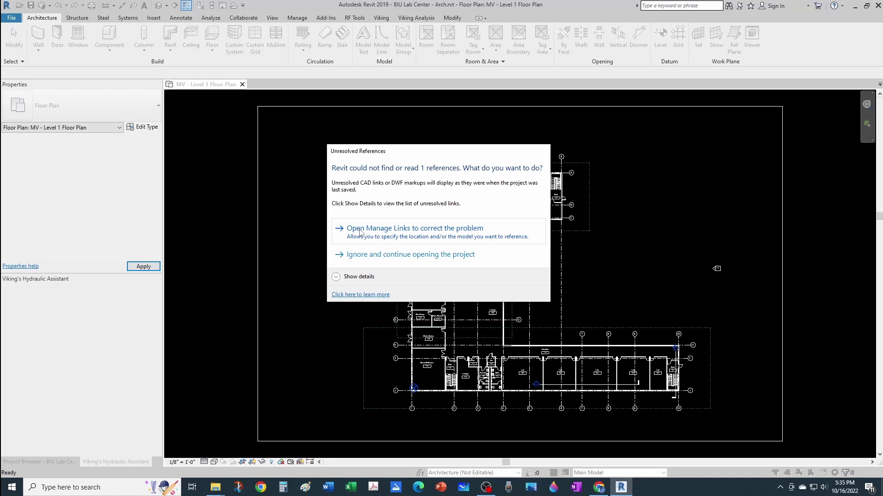
pyautogui.click(360, 233)
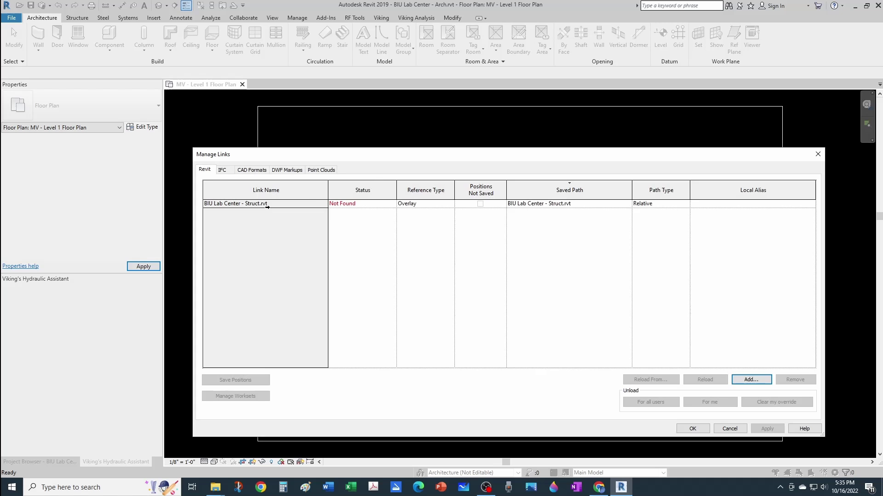
pyautogui.click(267, 205)
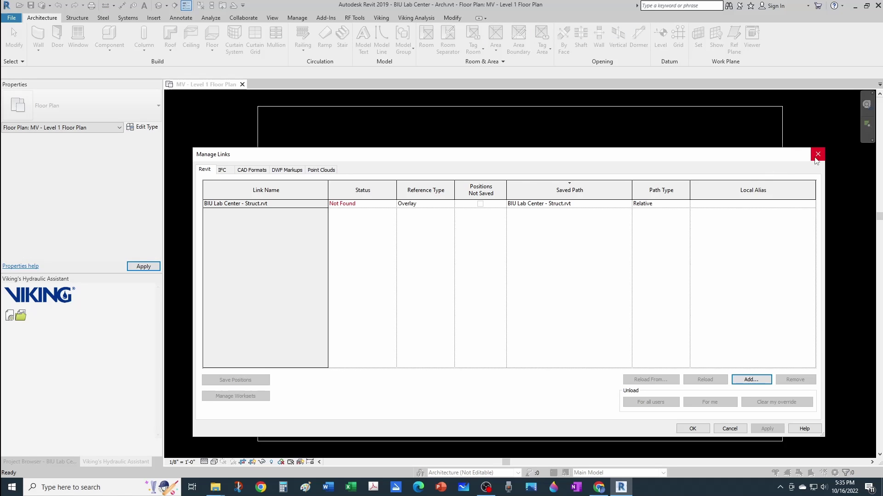
pyautogui.click(818, 154)
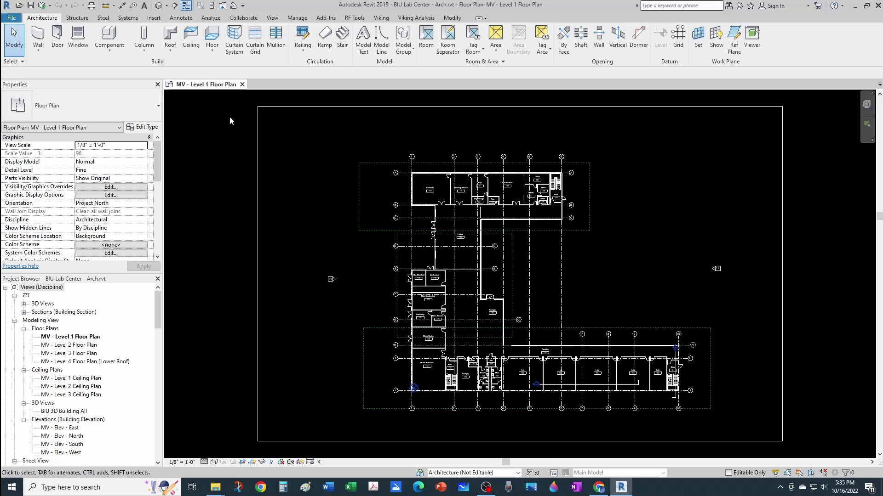
pyautogui.click(242, 84)
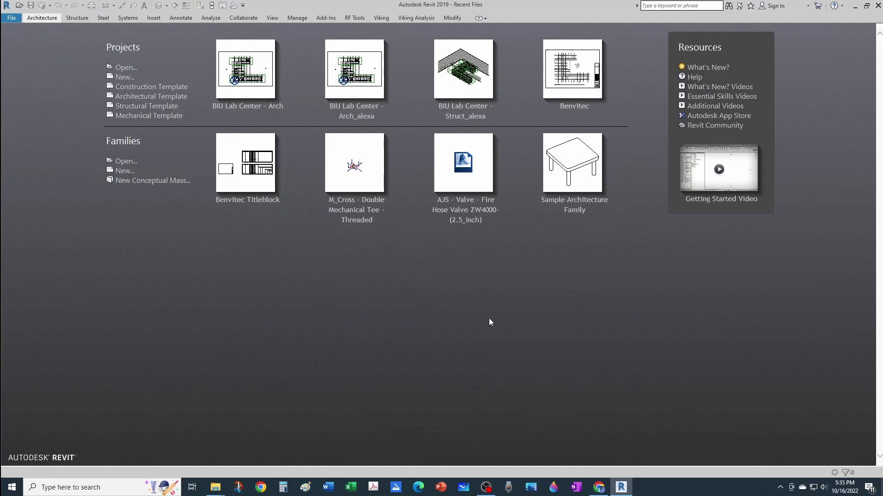
# Open BIU Lab Center - Arch.rvt from Downloads with Detach from Central, preserving worksets.
pyautogui.click(14, 19)
pyautogui.click(21, 83)
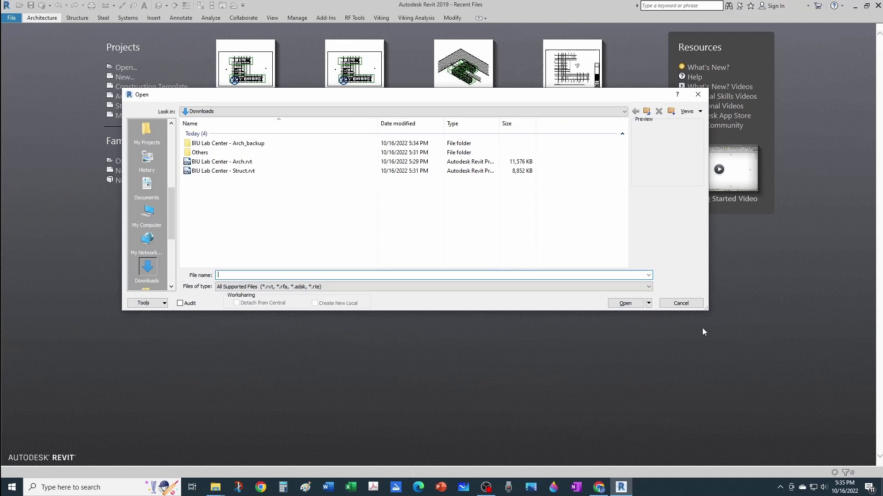
pyautogui.click(239, 161)
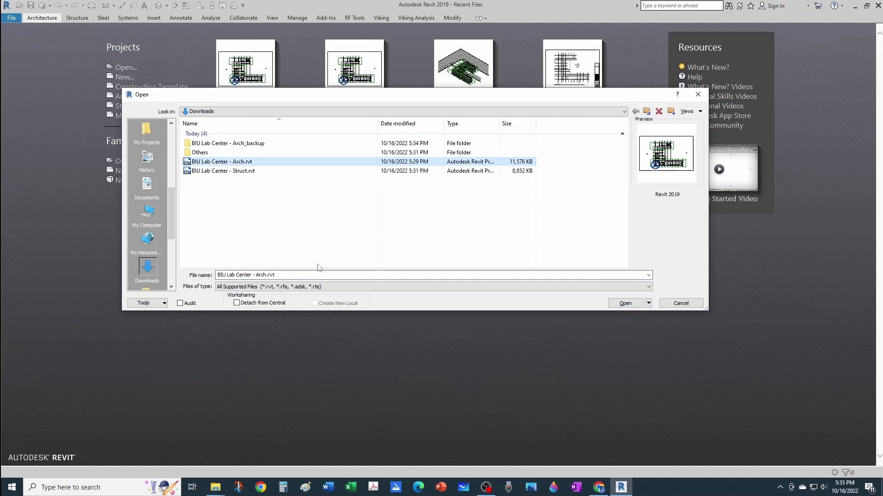
pyautogui.click(236, 303)
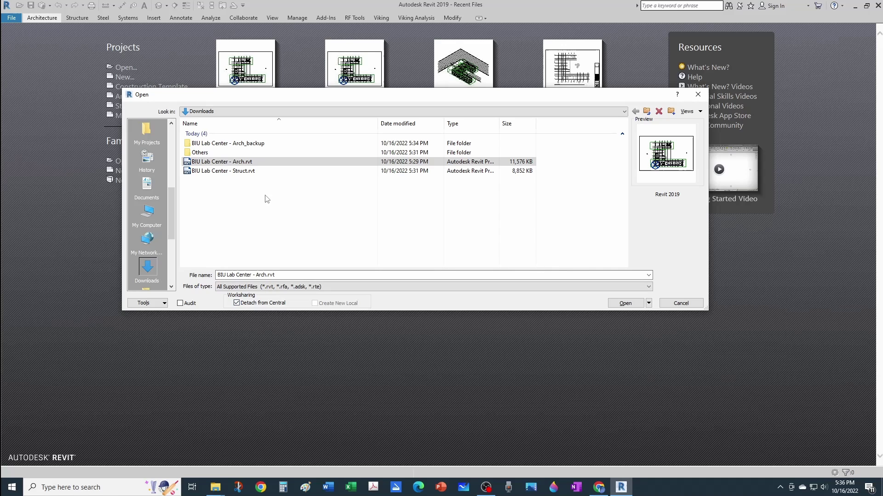
pyautogui.click(616, 304)
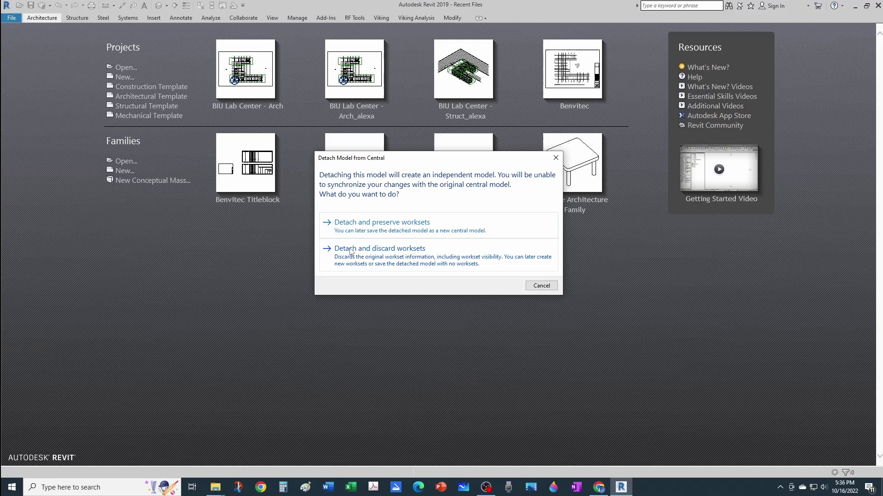
pyautogui.click(387, 223)
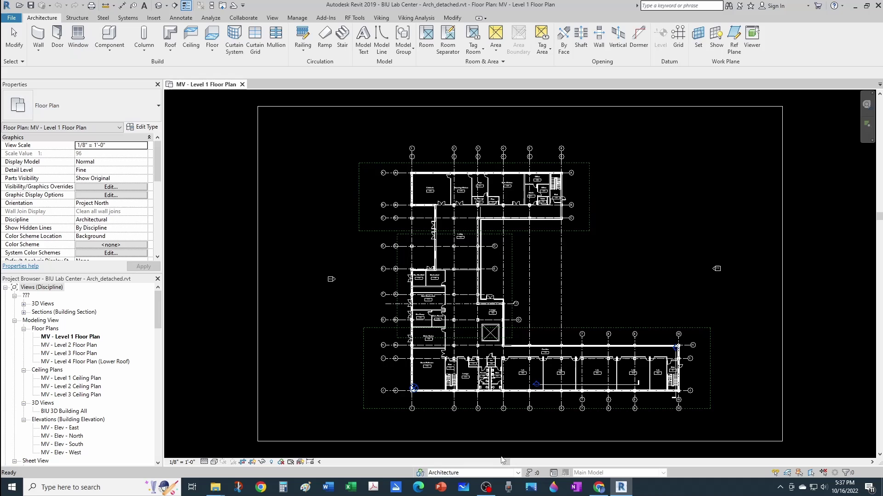
# Check the Architecture workset, then save the copy as central over BIU Lab Center - Arch.rvt in Downloads.
pyautogui.click(517, 473)
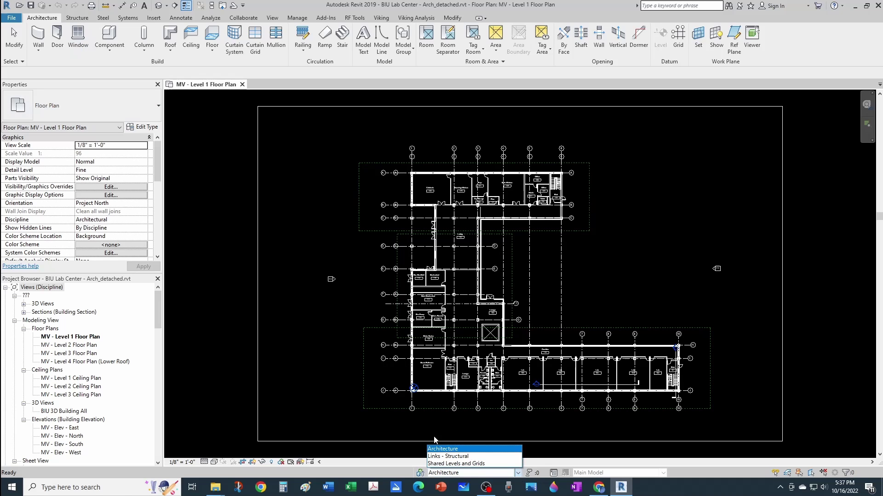
pyautogui.click(441, 449)
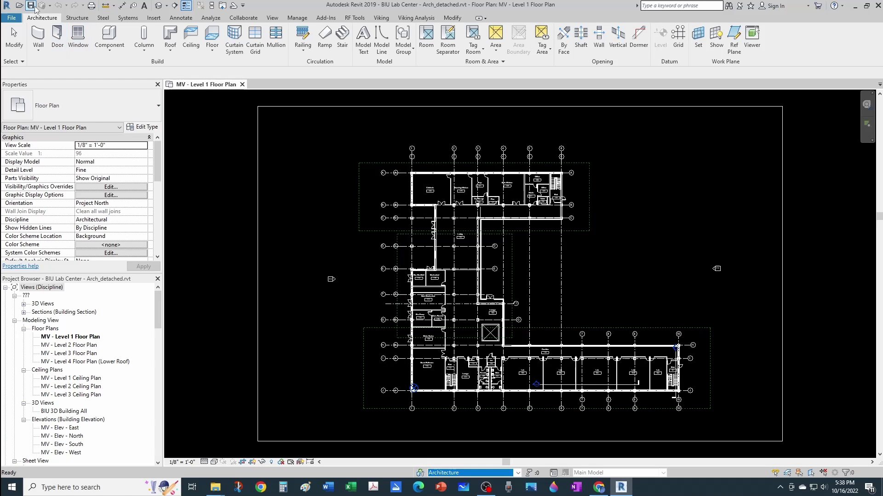
pyautogui.click(13, 18)
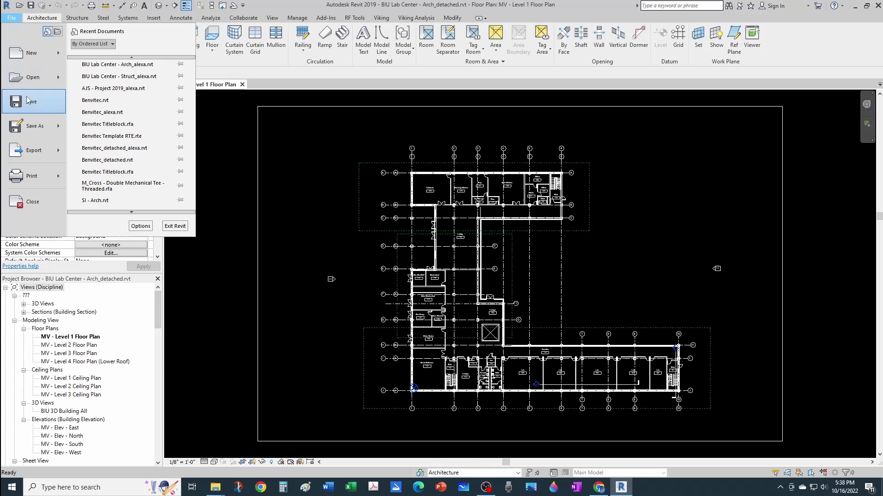
pyautogui.moveTo(46, 129)
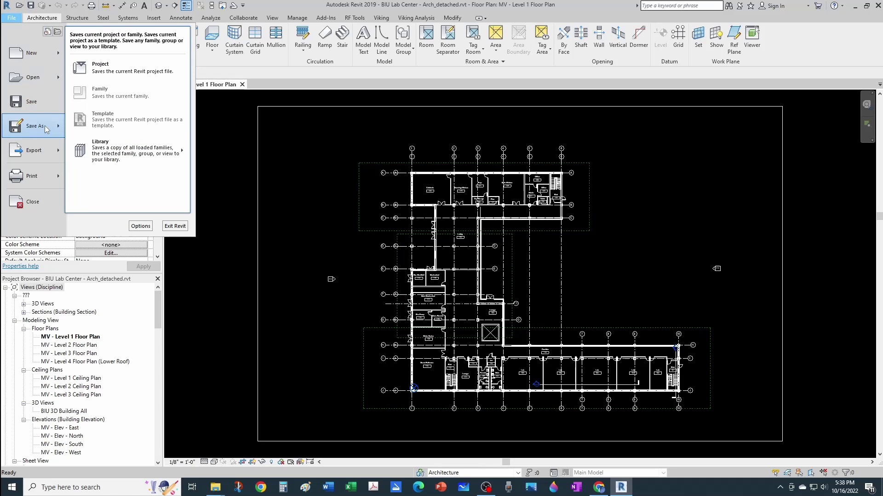
pyautogui.click(99, 68)
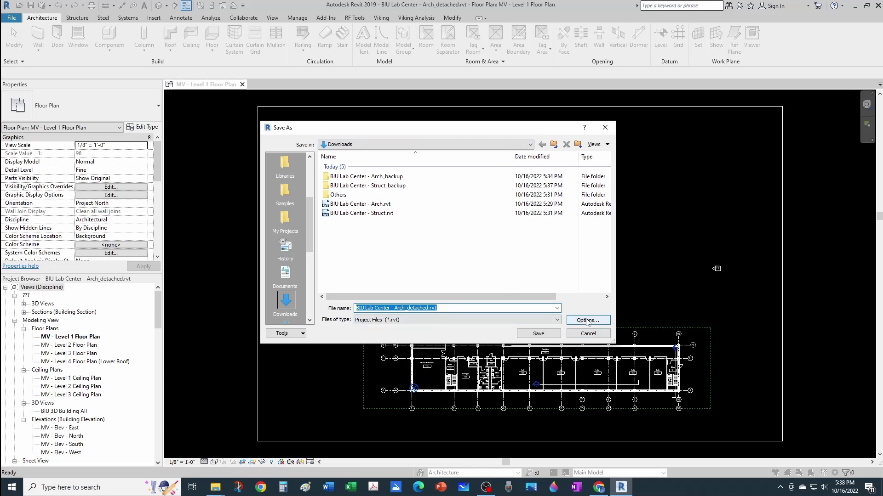
pyautogui.click(588, 320)
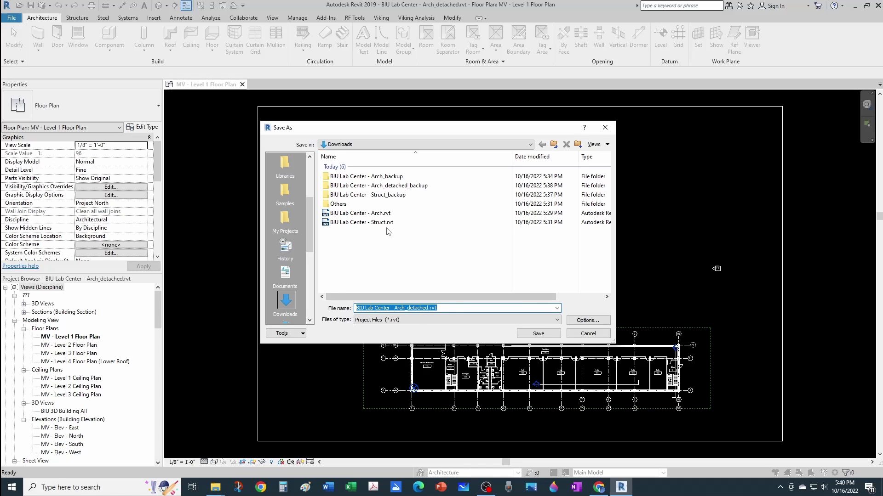
pyautogui.click(366, 213)
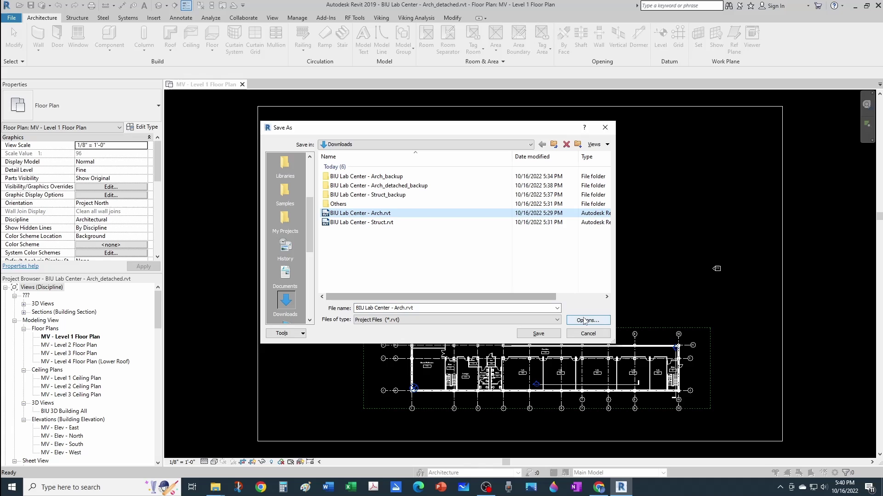
pyautogui.click(585, 321)
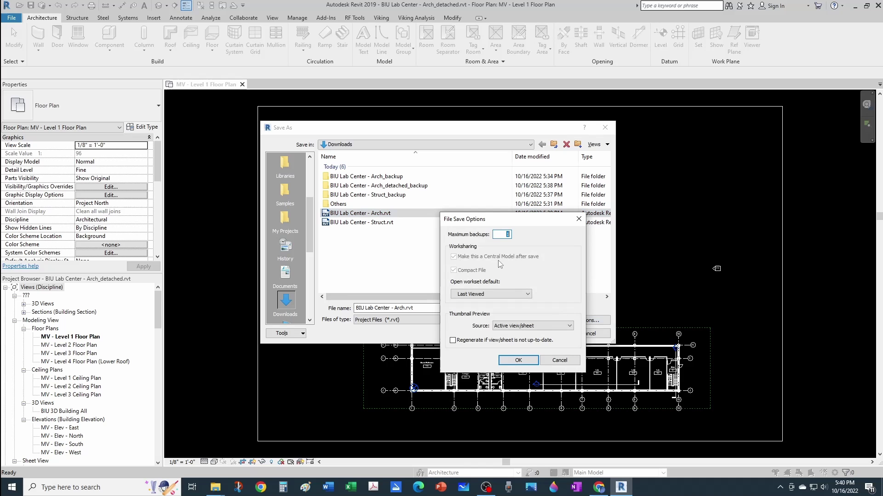
pyautogui.click(519, 363)
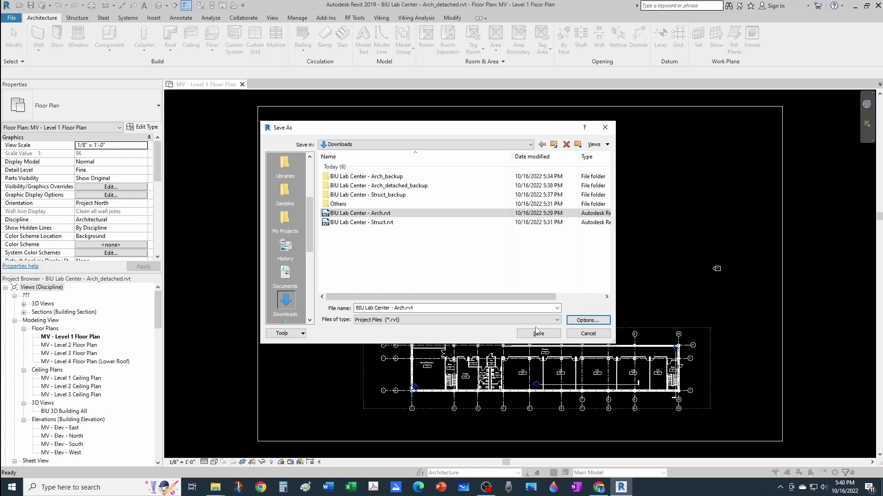
pyautogui.click(534, 333)
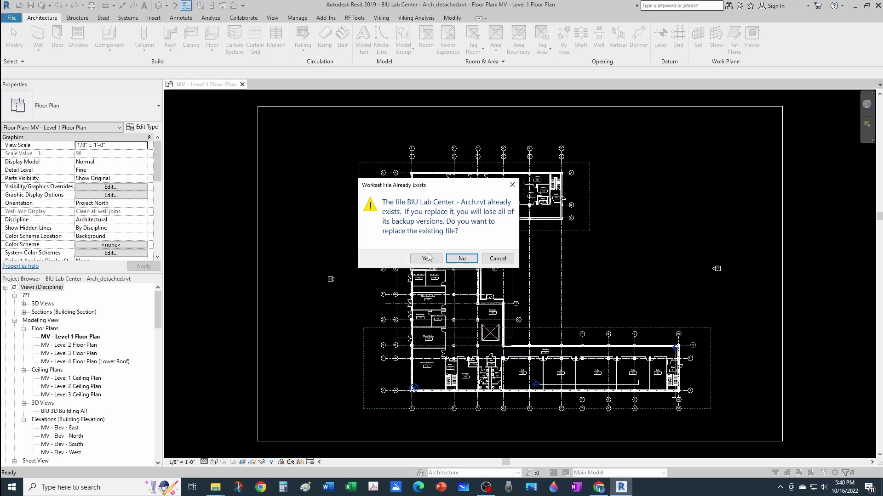
pyautogui.click(426, 259)
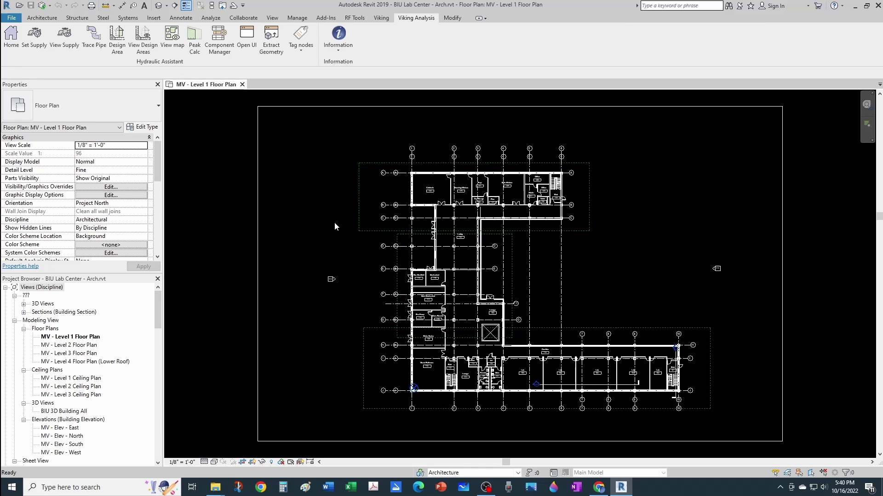
# Synchronize the Arch model with central, then close the Level 1 Floor Plan to close the project.
pyautogui.click(42, 5)
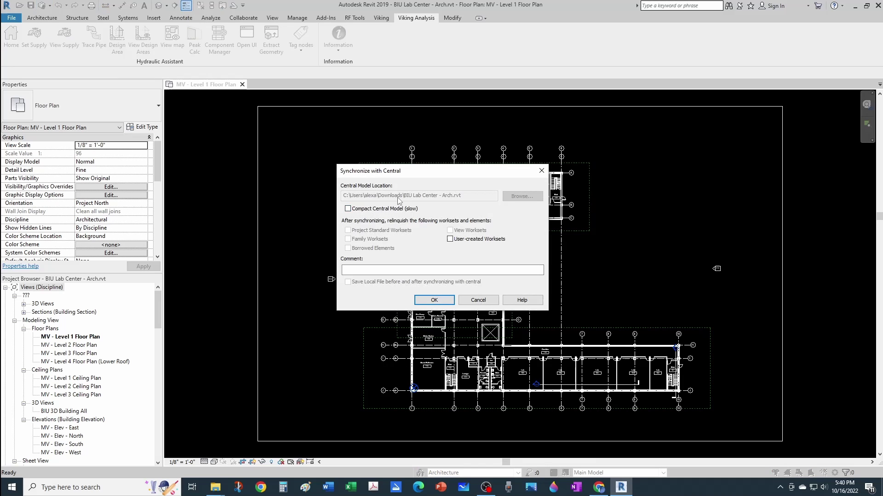
pyautogui.click(434, 301)
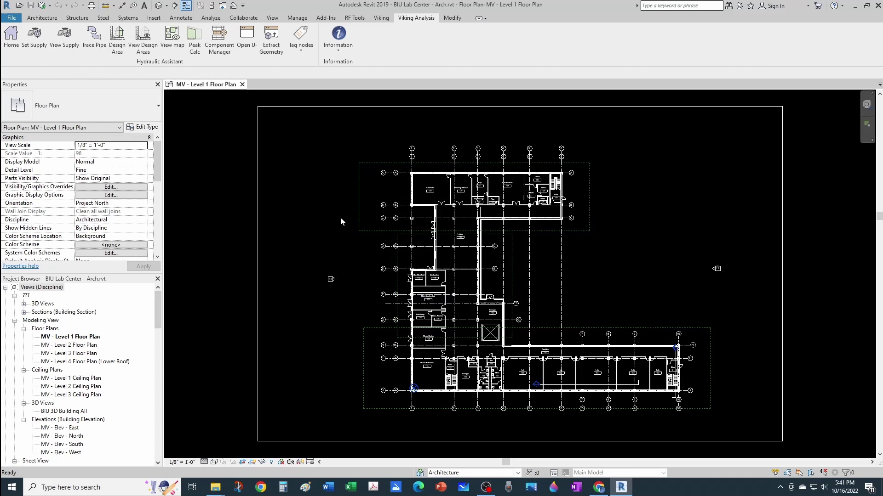
pyautogui.click(242, 84)
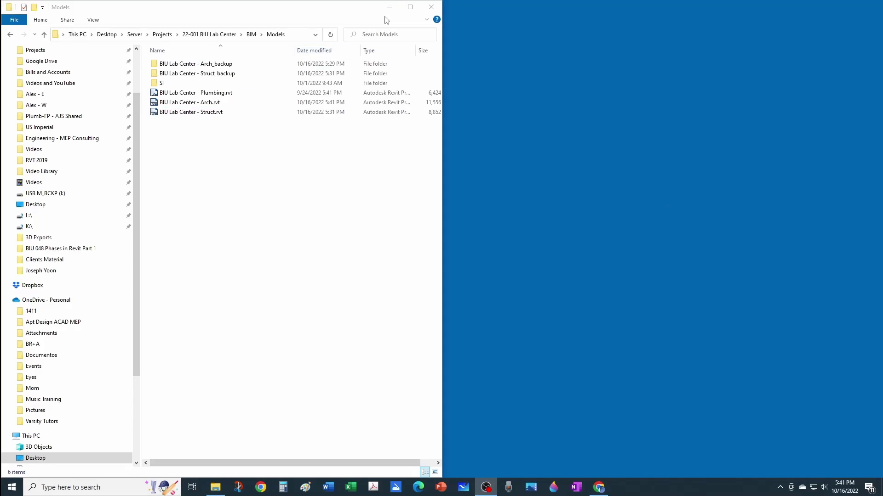
# In the Open dialog, browse to Server > Projects > 22-001 BIU Lab Center > BIM > Models.
pyautogui.click(386, 9)
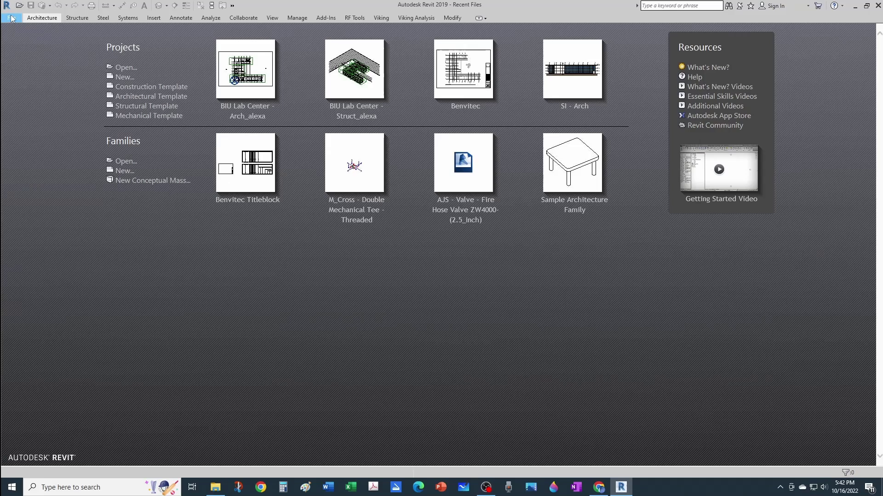
pyautogui.click(11, 19)
pyautogui.click(32, 72)
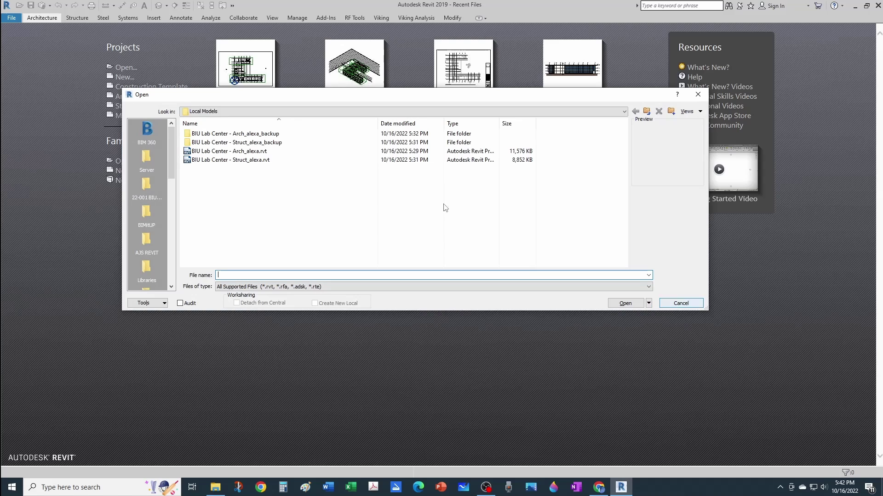
pyautogui.click(146, 157)
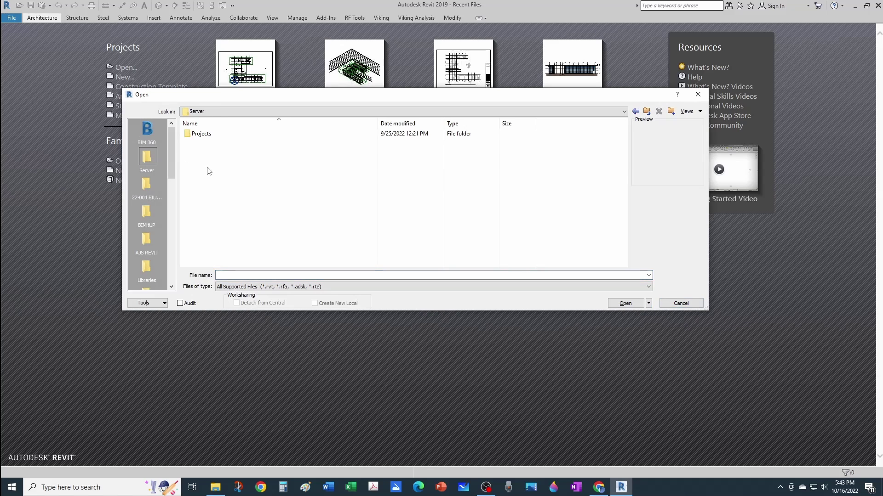
pyautogui.doubleClick(201, 133)
pyautogui.doubleClick(209, 134)
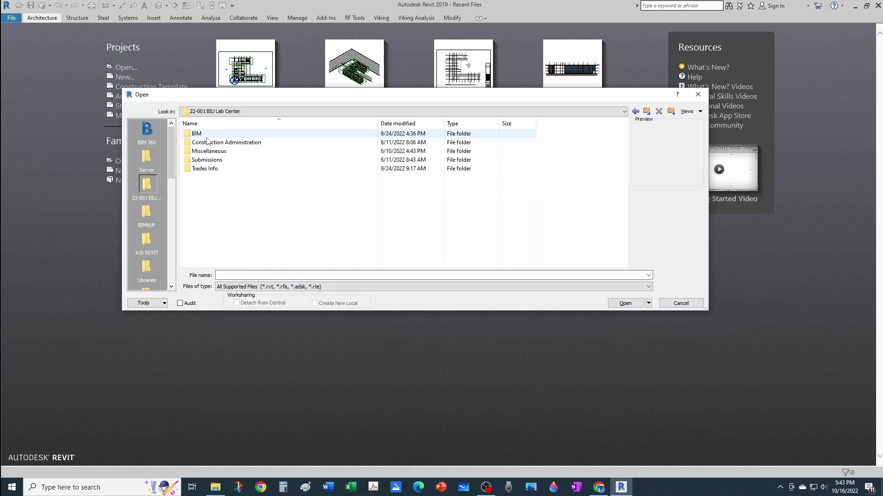
pyautogui.doubleClick(200, 134)
pyautogui.doubleClick(207, 185)
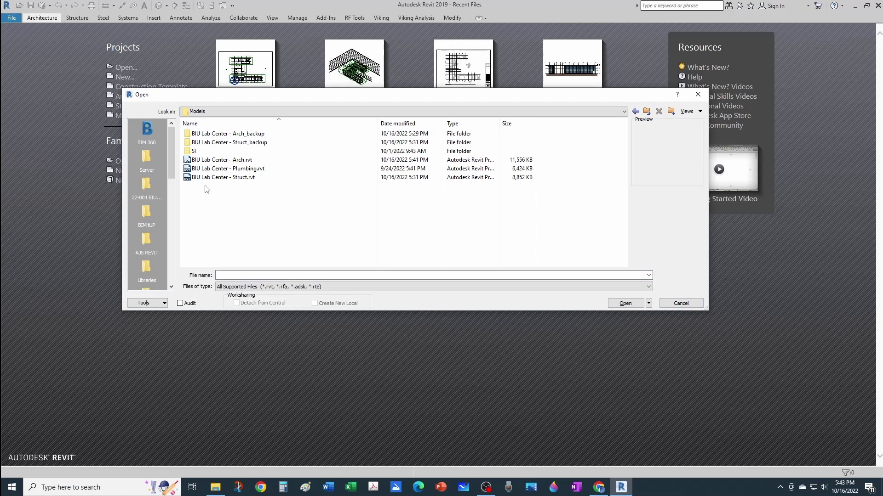
# Open BIU Lab Center - Arch.rvt detached from central, preserving its worksets.
pyautogui.click(222, 161)
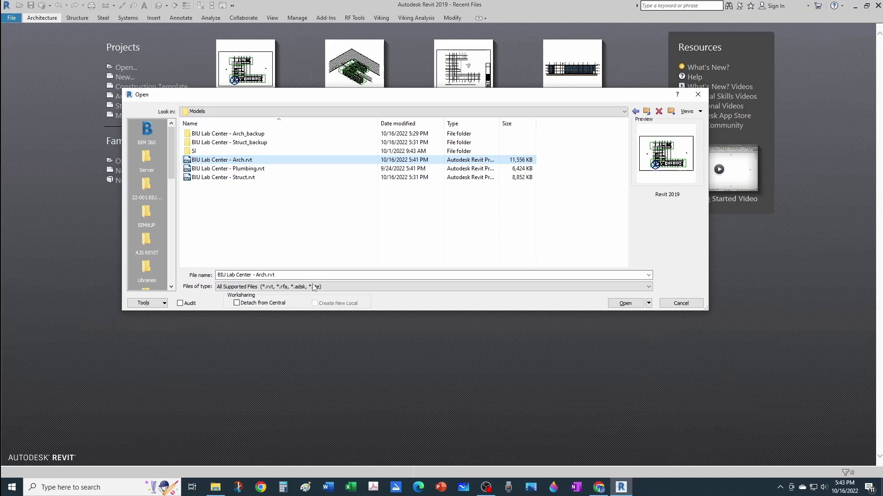
pyautogui.click(237, 303)
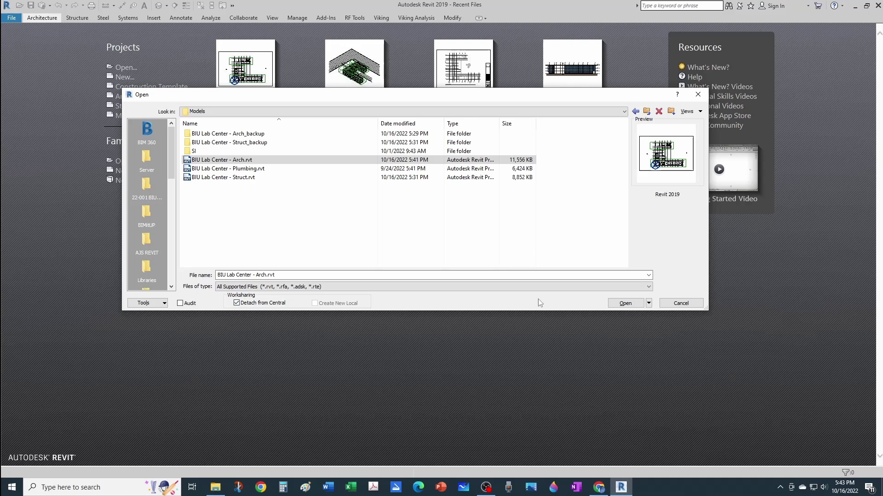
pyautogui.click(622, 304)
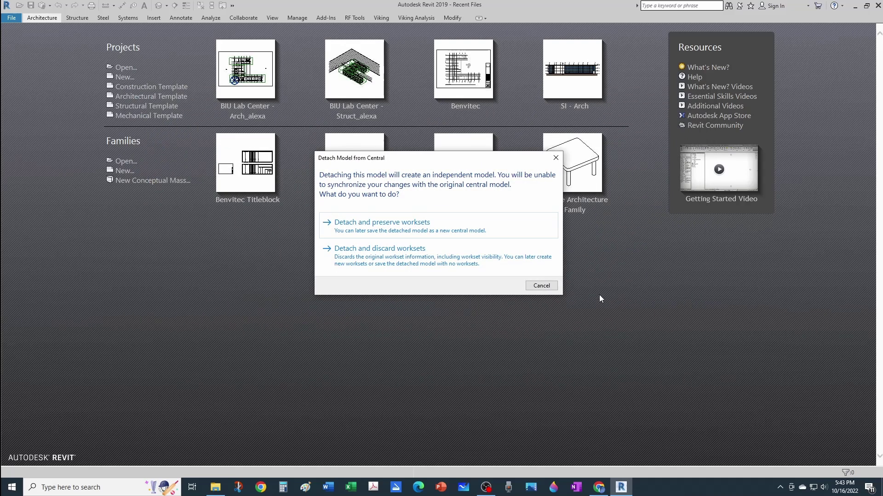
pyautogui.click(407, 230)
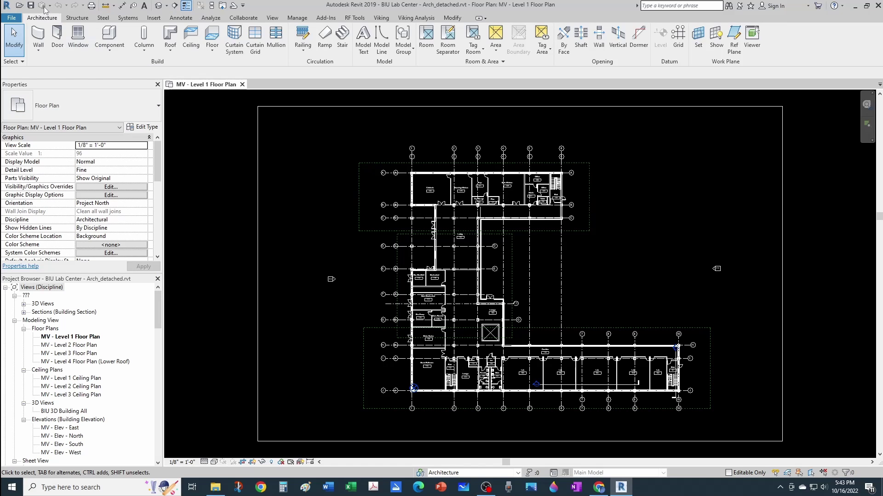
# Save the detached copy as central over BIU Lab Center - Arch.rvt in the server Models folder.
pyautogui.click(11, 17)
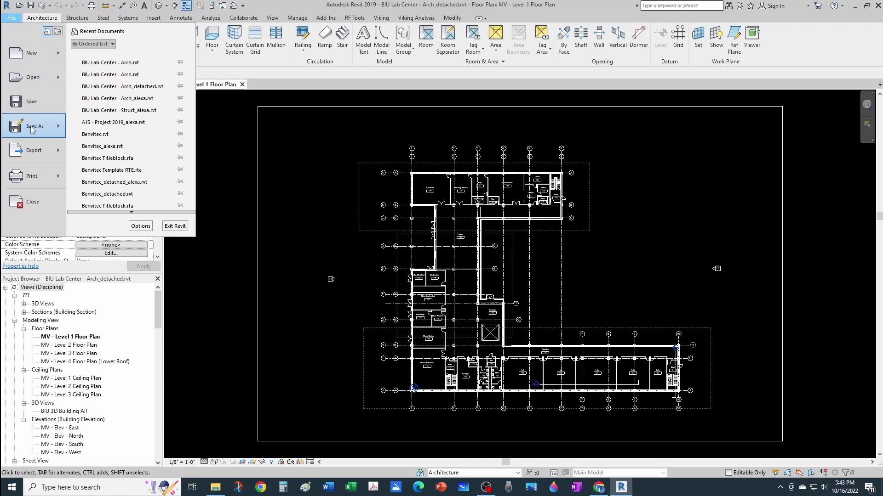
pyautogui.moveTo(31, 127)
pyautogui.click(114, 80)
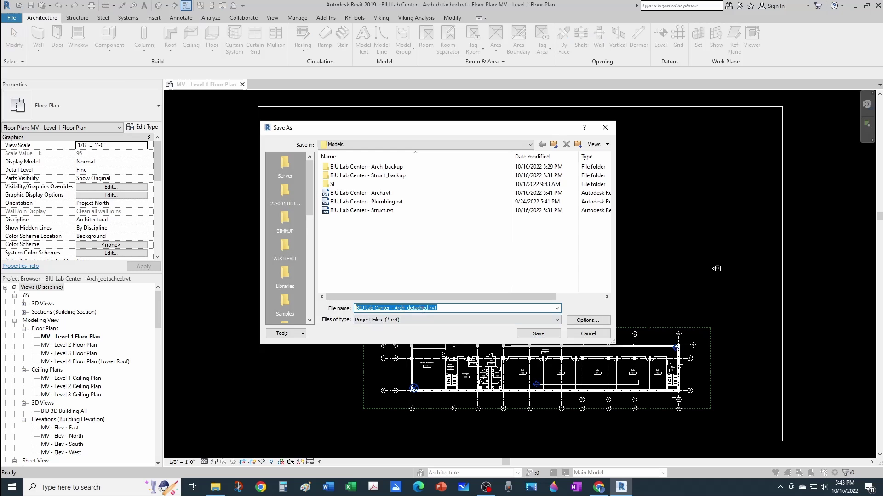
pyautogui.click(373, 194)
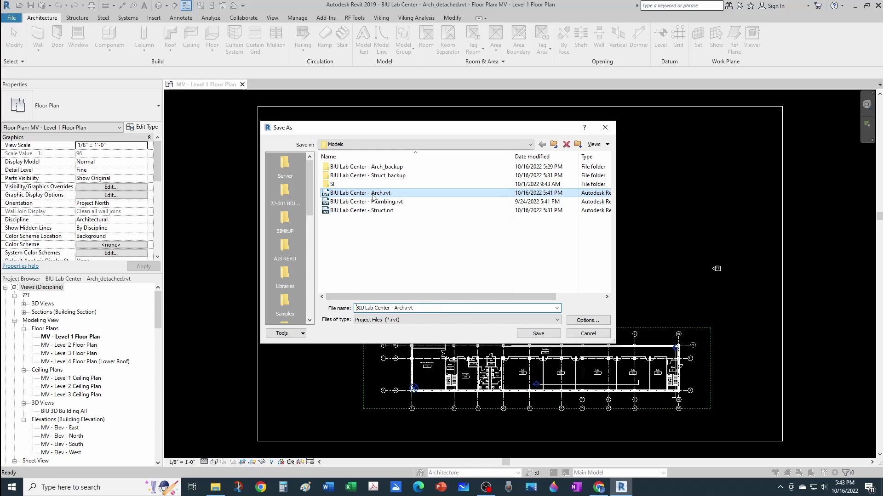
pyautogui.click(584, 320)
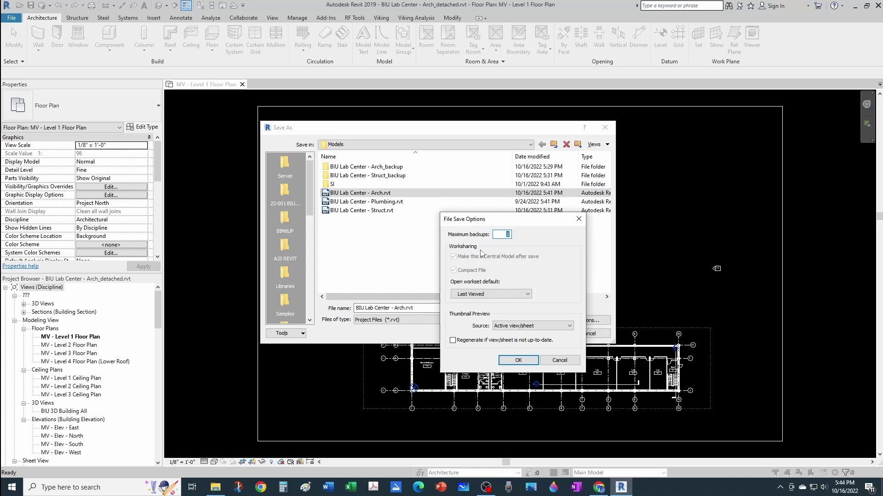
pyautogui.click(518, 360)
pyautogui.press('Return')
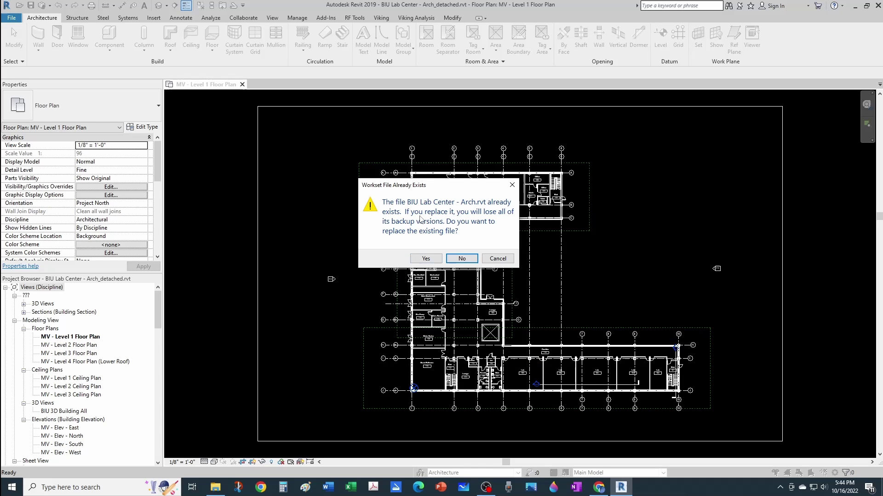
pyautogui.click(434, 258)
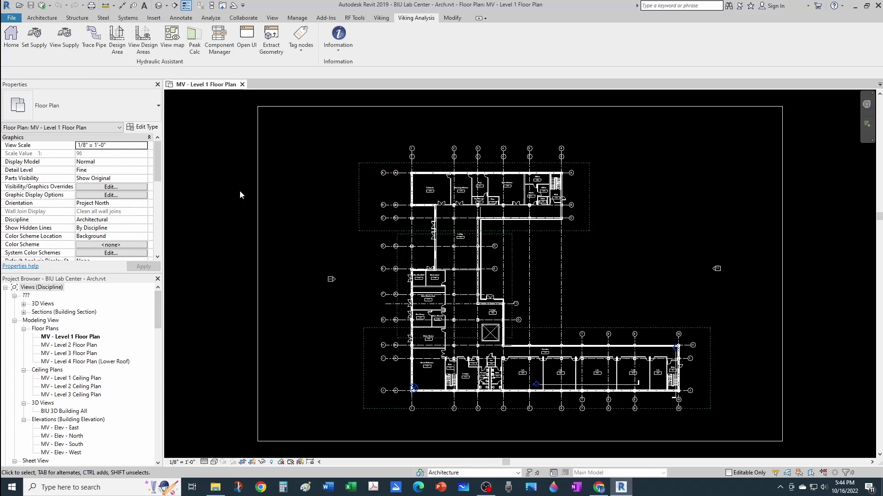
# Synchronize the new Arch central model with central.
pyautogui.click(48, 6)
pyautogui.click(83, 19)
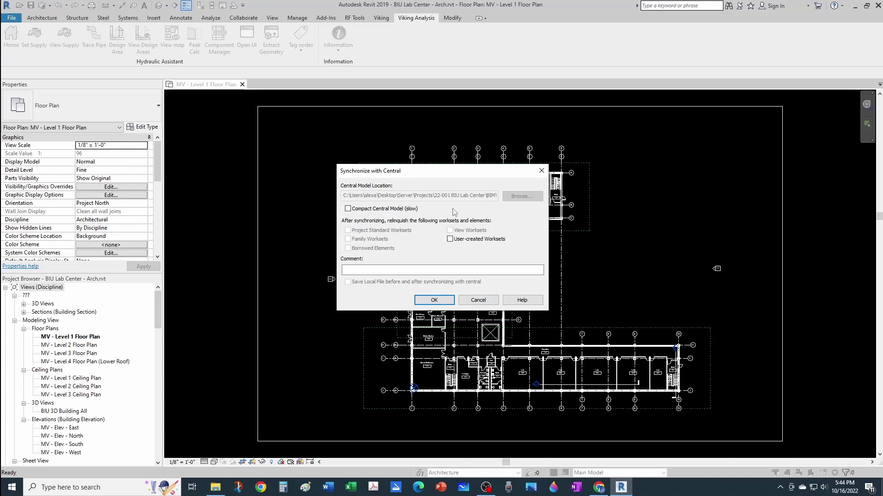
pyautogui.click(434, 300)
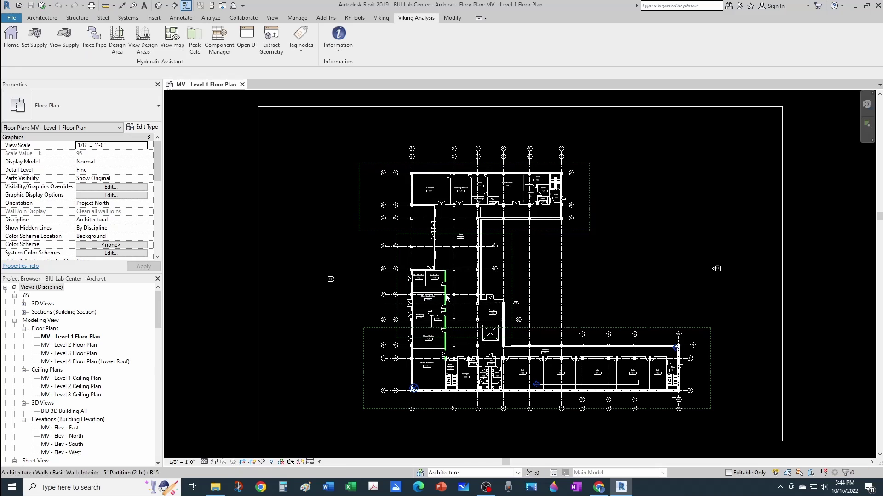
# Close the project and open the server's Arch.rvt as a new local copy, overwriting the old local file.
pyautogui.click(242, 84)
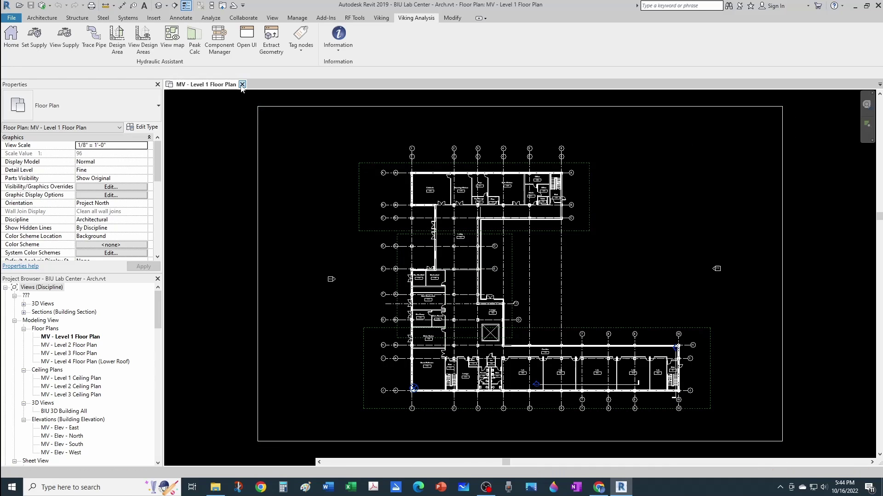
pyautogui.click(12, 18)
pyautogui.click(24, 78)
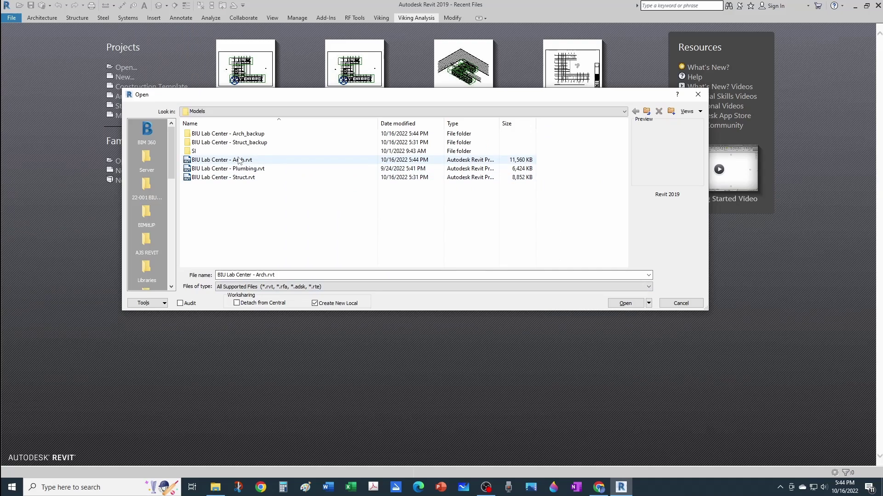
pyautogui.click(239, 161)
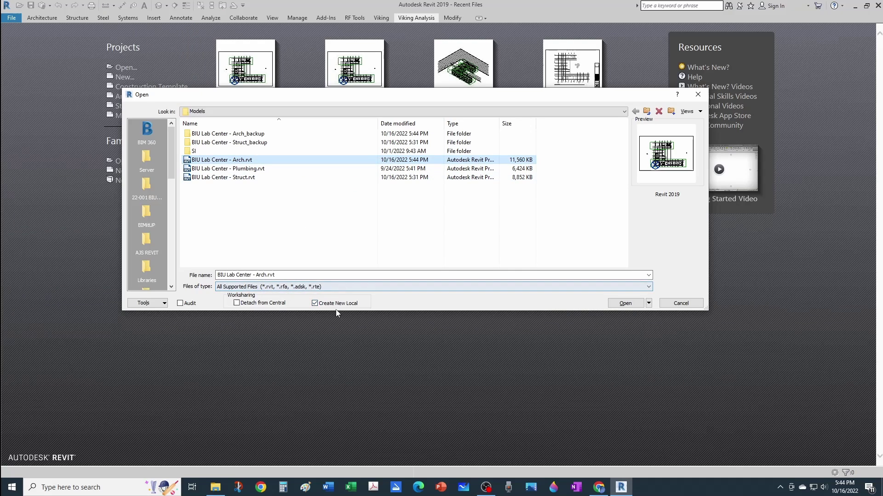
pyautogui.click(625, 304)
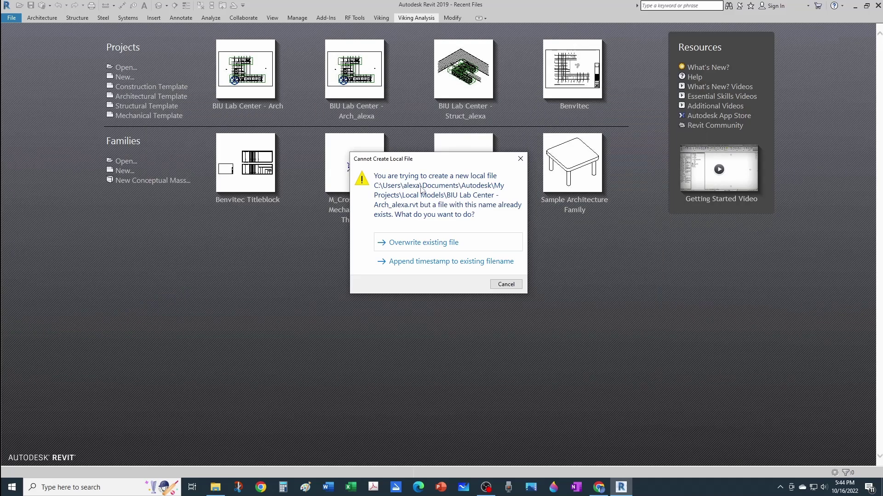
pyautogui.click(422, 244)
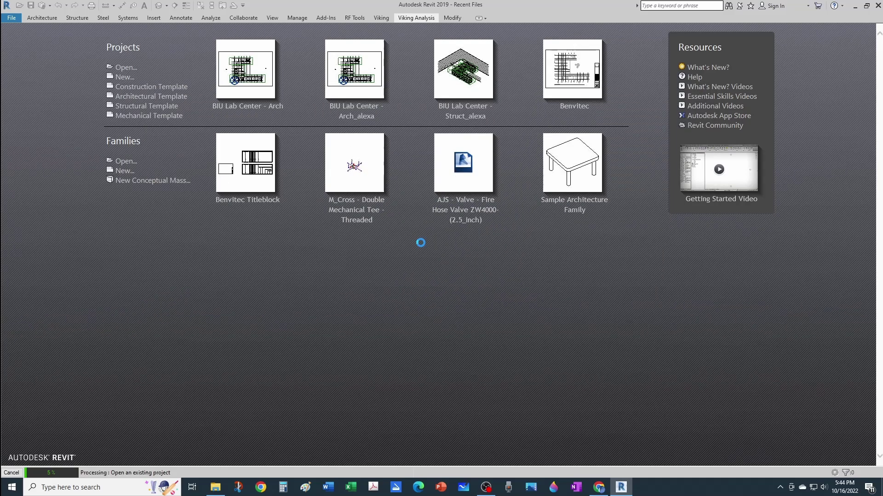